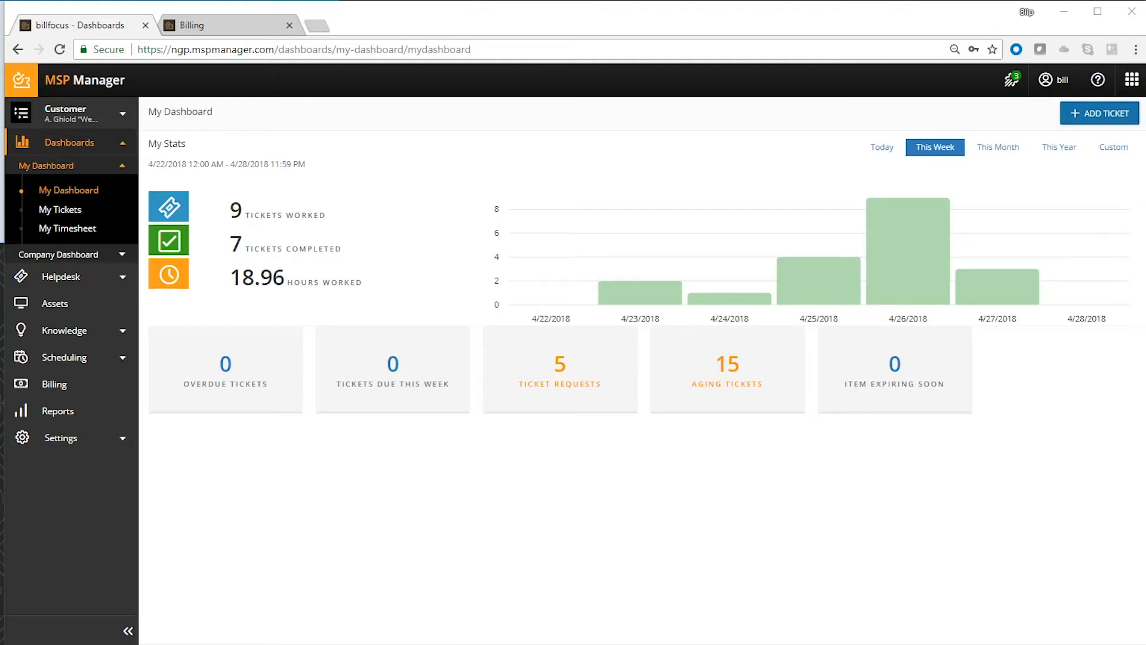
- Pause the timer on the Server Installation ticket in the helpdesk's open tickets and show that ticket's available actions
{"action": "left_click", "coordinate": [83, 276]}
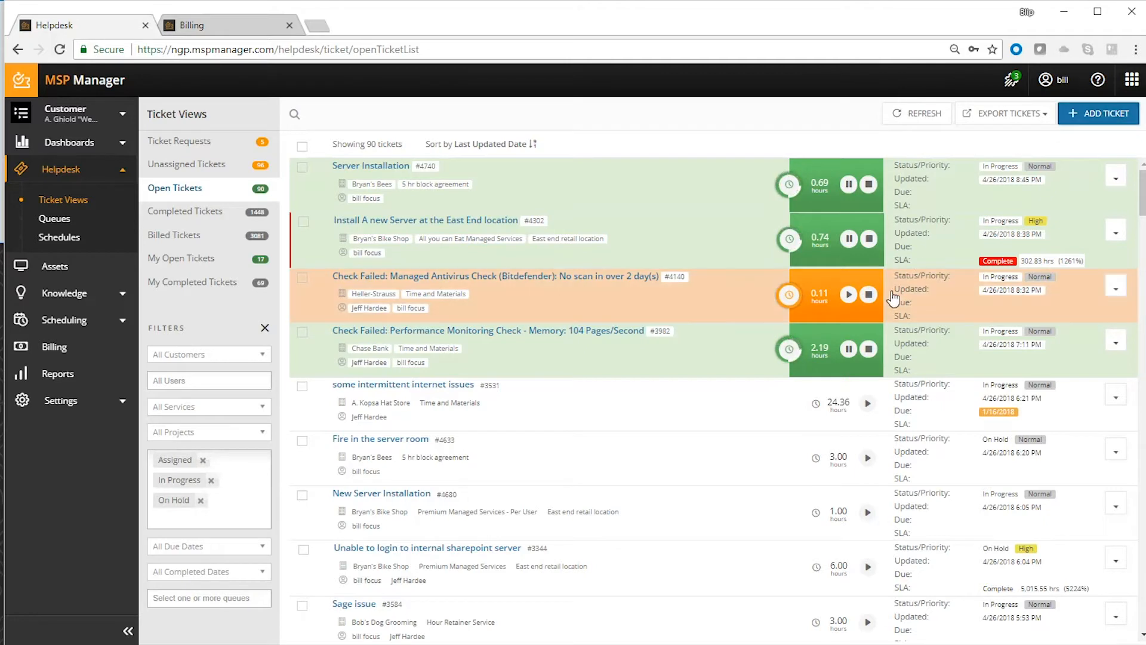
{"action": "left_click", "coordinate": [849, 185]}
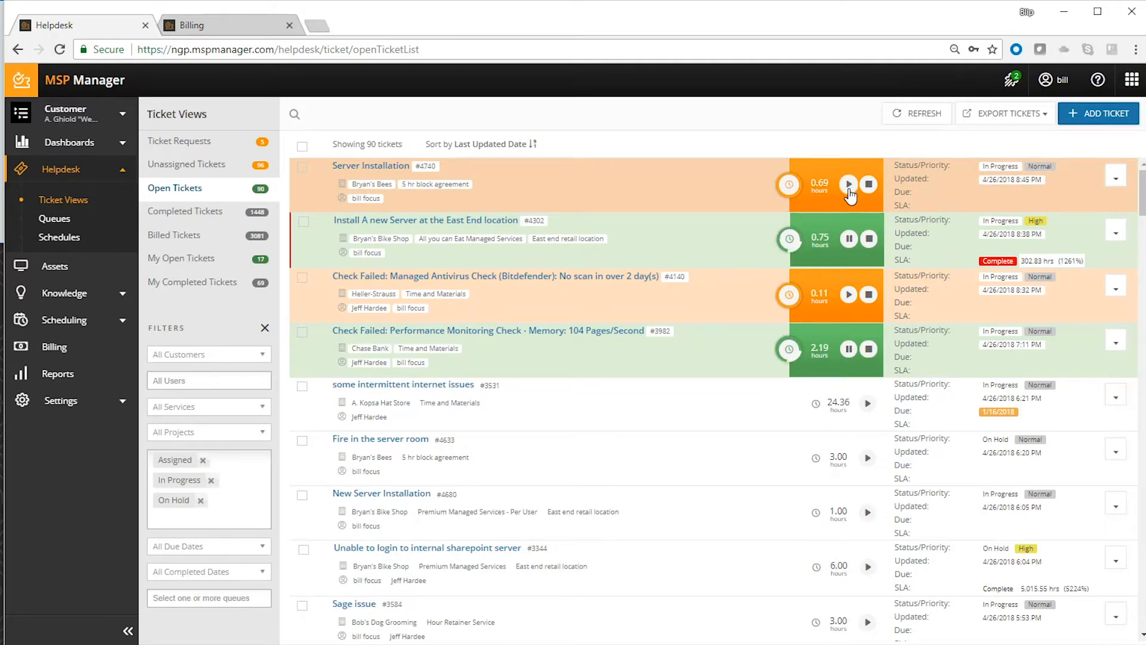
{"action": "left_click", "coordinate": [1114, 179]}
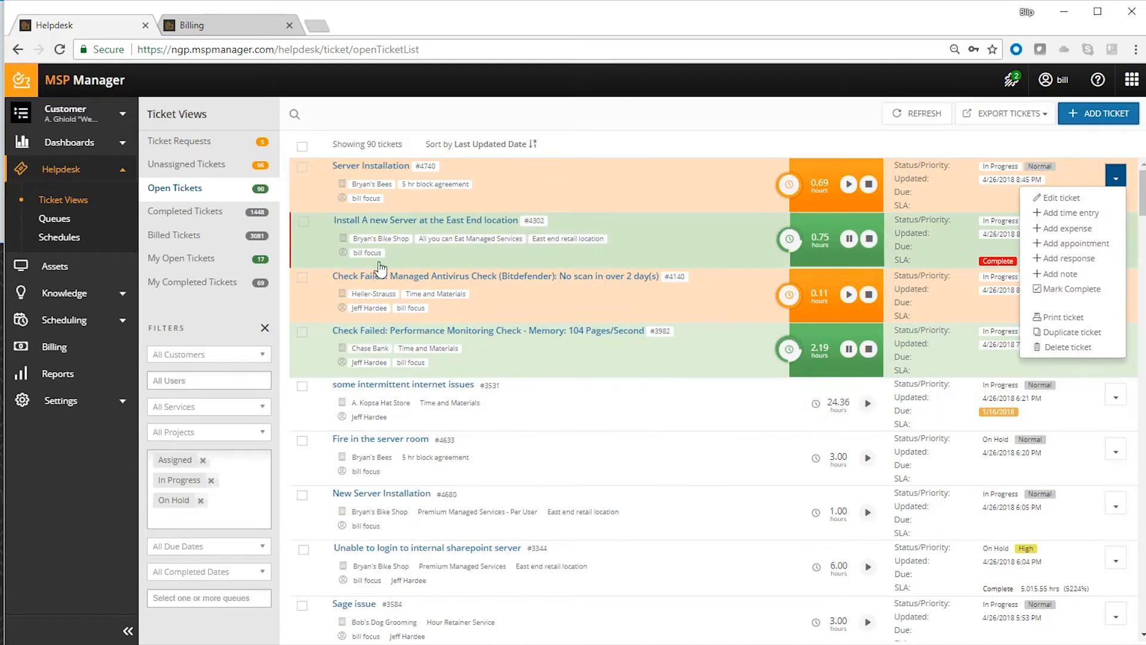
- View the own open tickets, and clear the Assigned, In Progress and On Hold status filters from the general open tickets view
{"action": "left_click", "coordinate": [201, 259]}
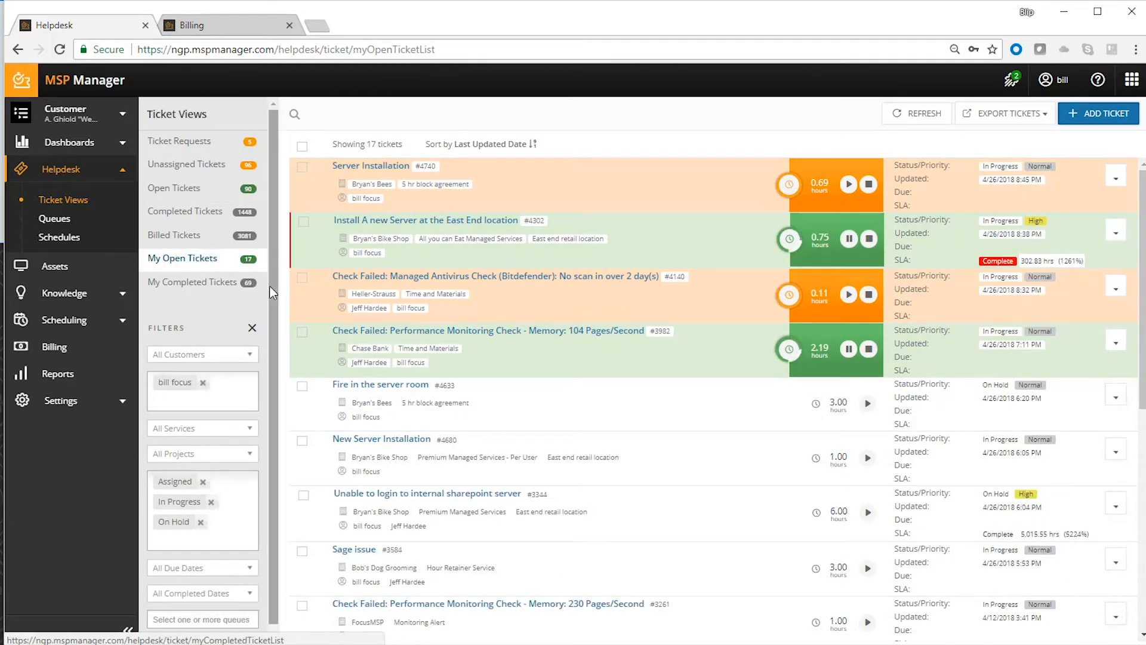
{"action": "left_click", "coordinate": [200, 190]}
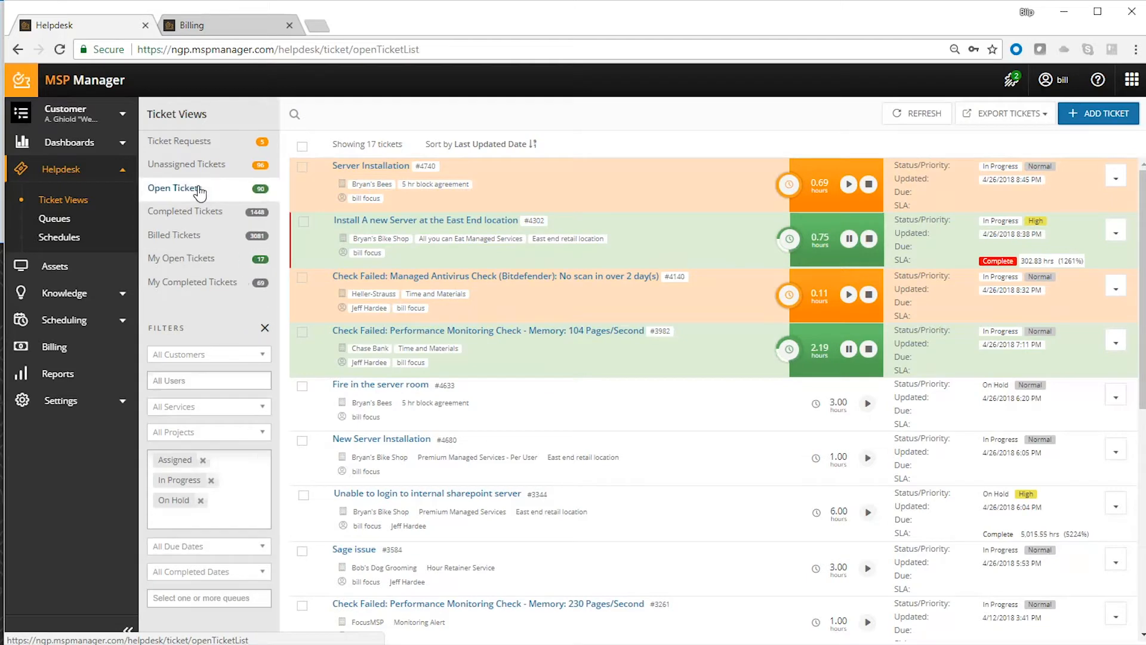
{"action": "left_click", "coordinate": [203, 460]}
{"action": "left_click", "coordinate": [211, 460]}
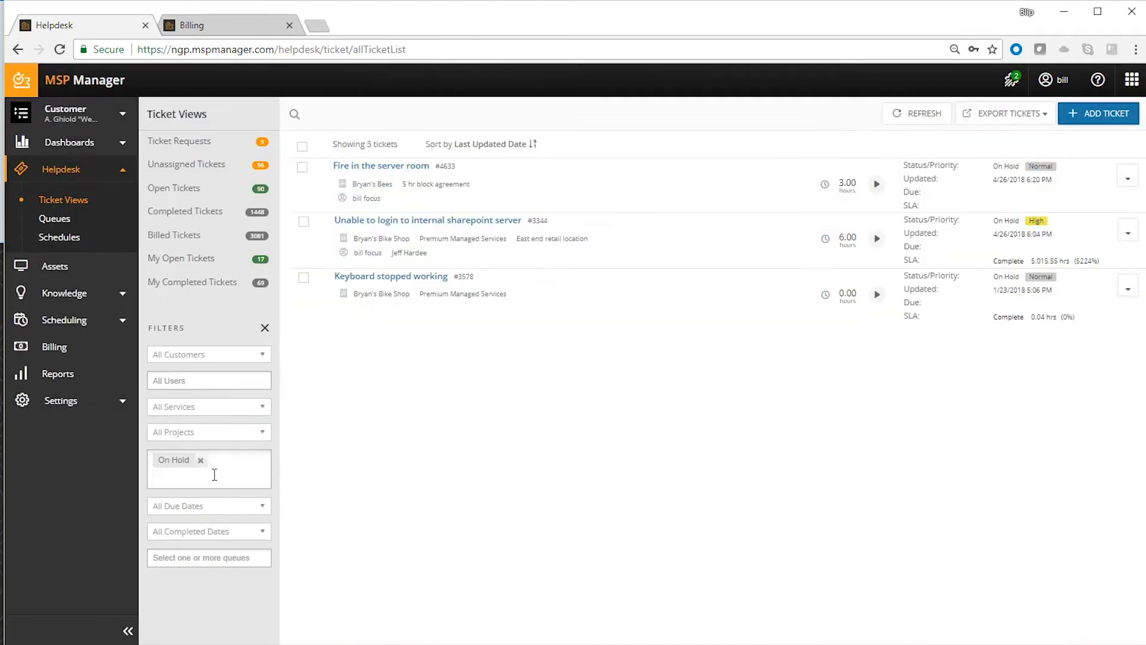
{"action": "left_click", "coordinate": [201, 461]}
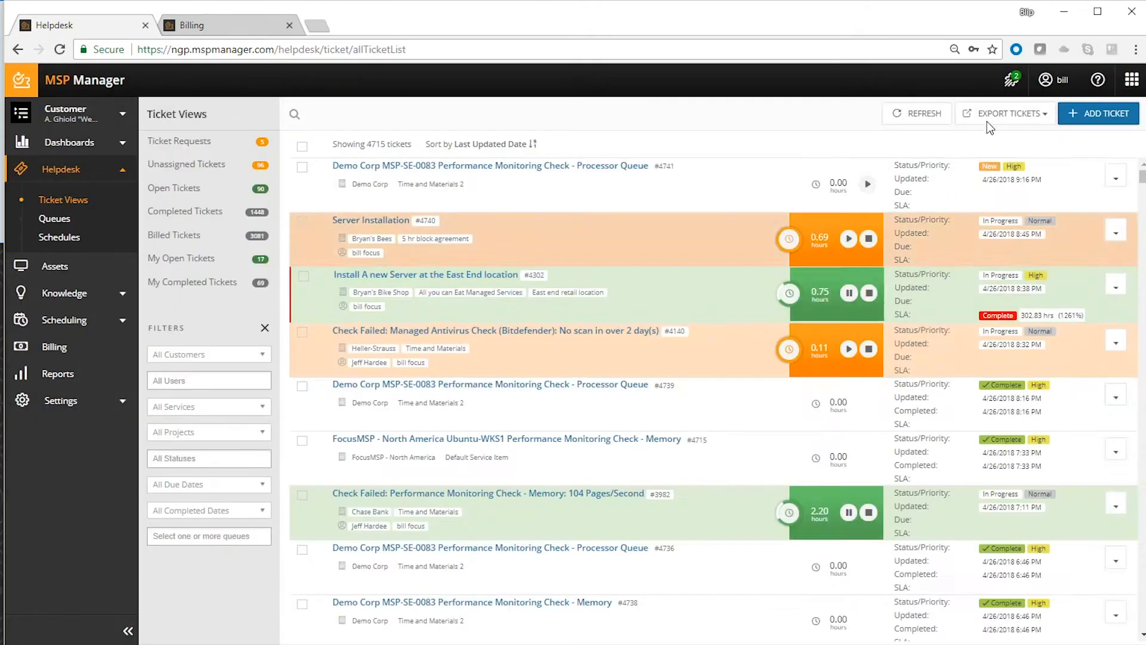
- Start a new ticket for the customer Bryan's Bees
{"action": "left_click", "coordinate": [1103, 114]}
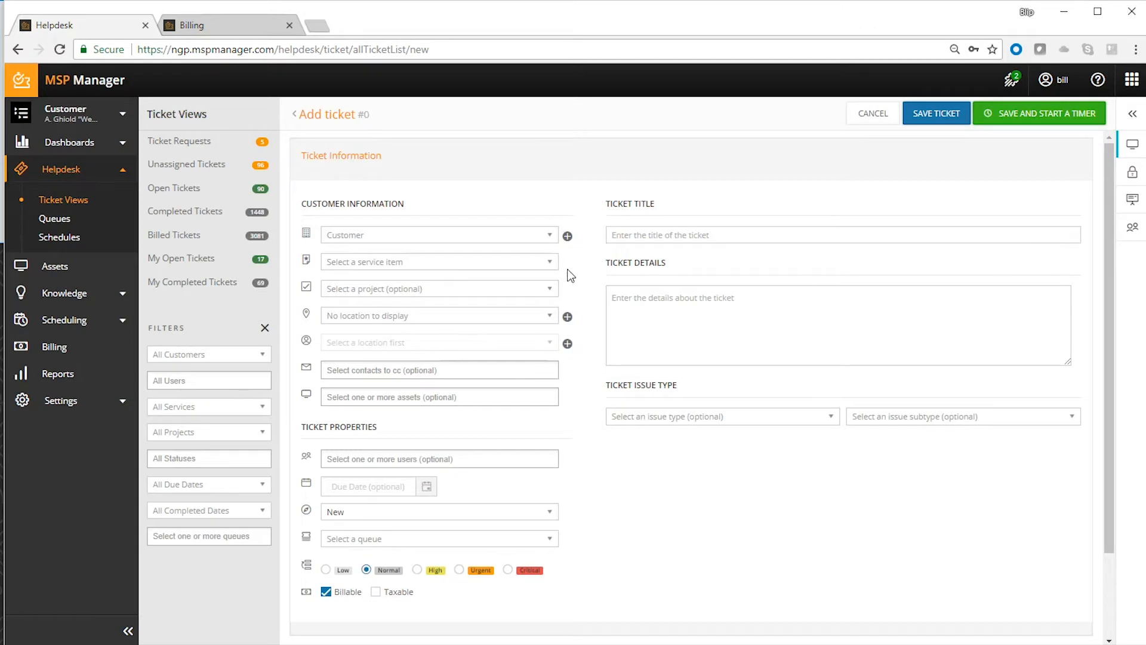
{"action": "left_click", "coordinate": [506, 241]}
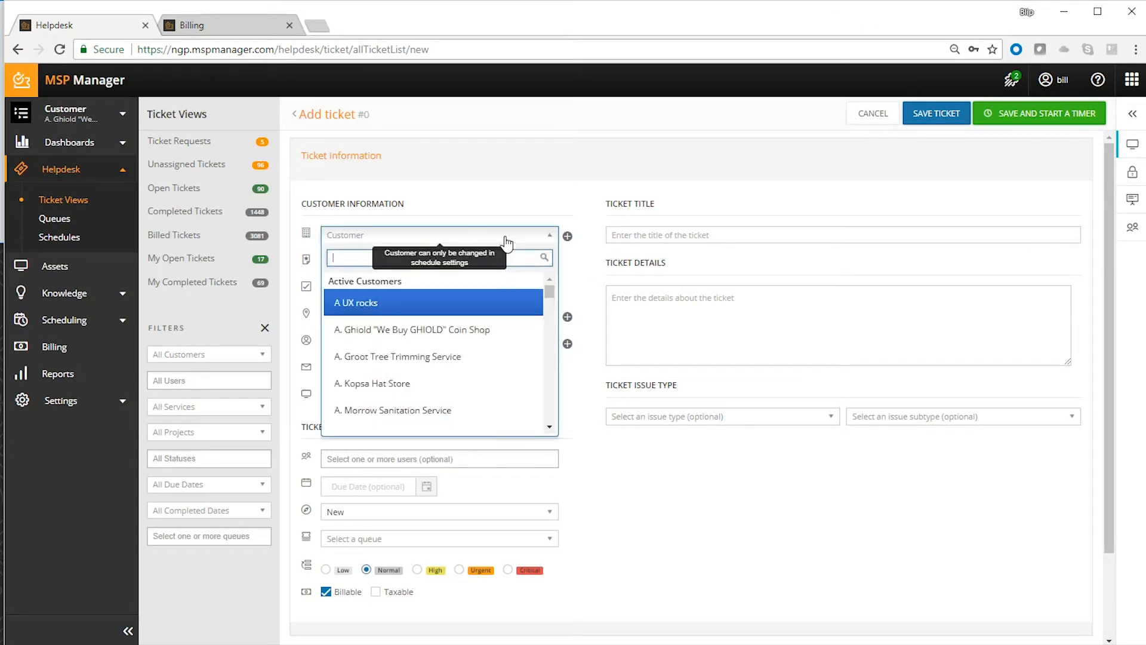
{"action": "type", "text": "bryan"}
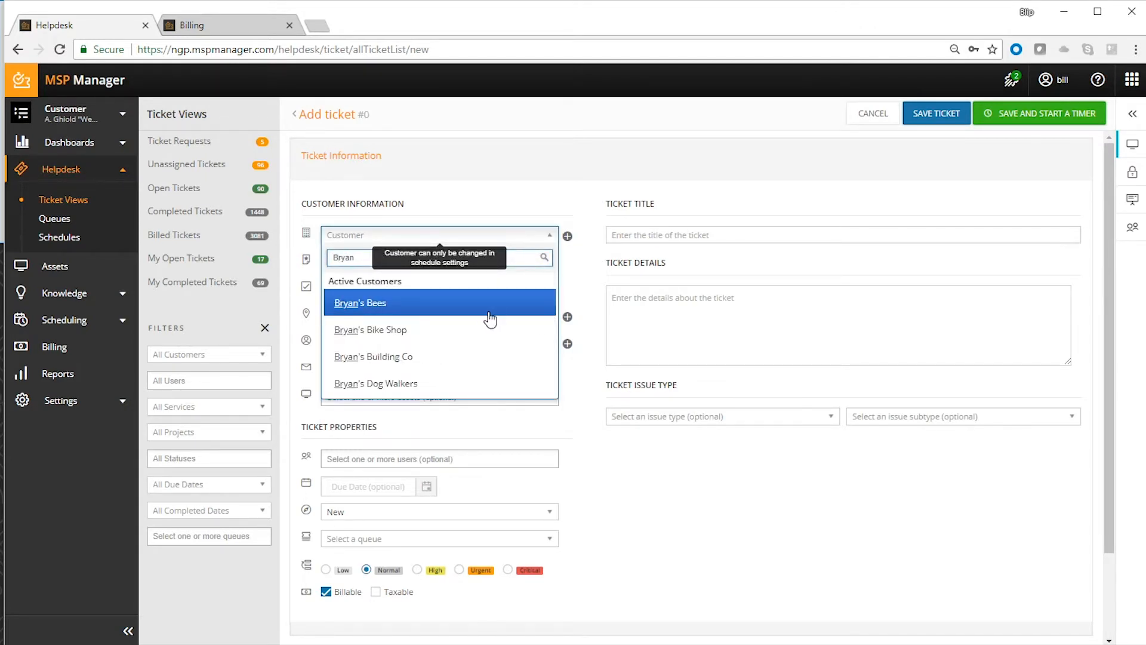
{"action": "left_click", "coordinate": [485, 313]}
- Title the ticket "Server Failure and Reinstallation" and save it with a timer started
{"action": "left_click", "coordinate": [684, 235]}
{"action": "type", "text": "Serer"}
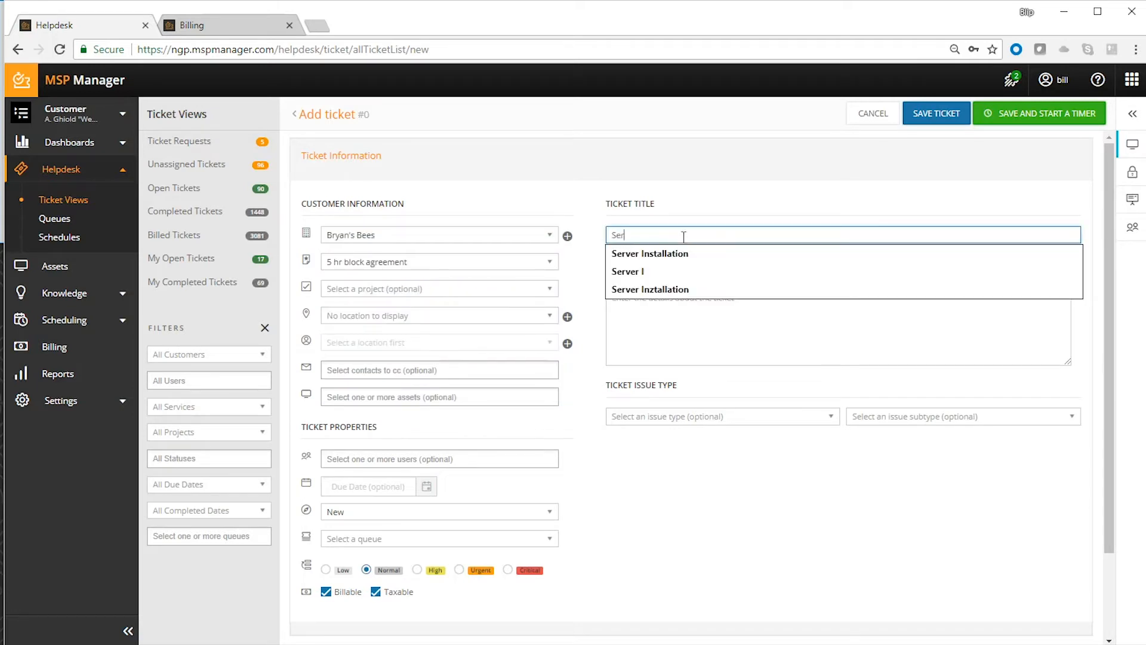
{"action": "key", "text": "BackSpace"}
{"action": "key", "text": "BackSpace"}
{"action": "type", "text": "ver Failure and Reinstallation"}
{"action": "left_click", "coordinate": [834, 199]}
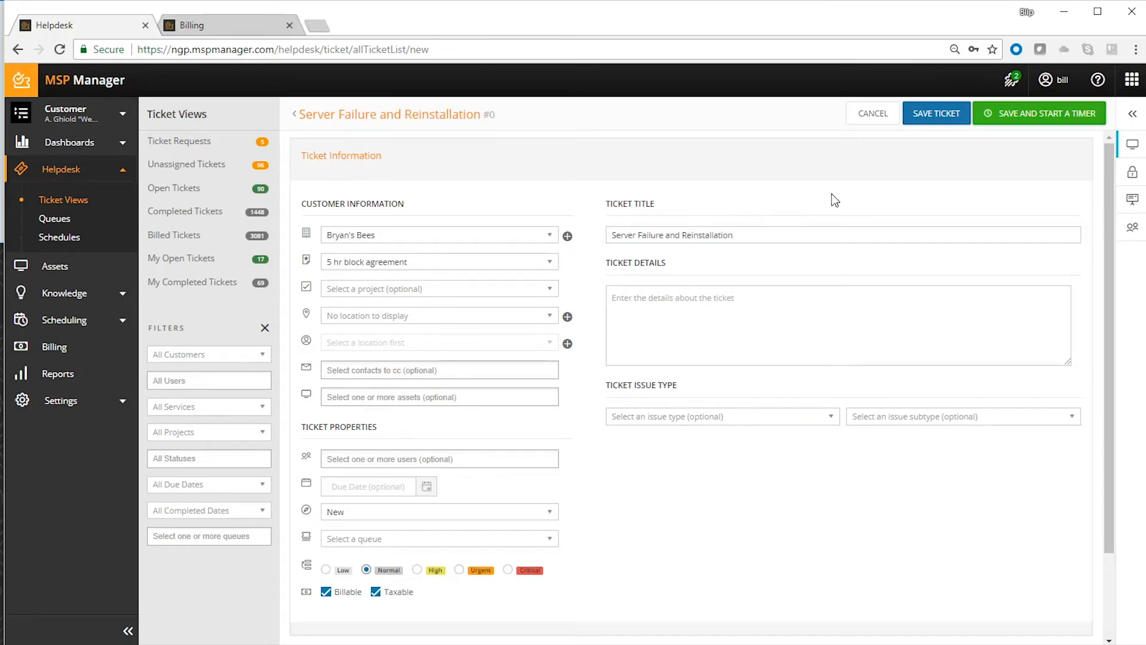
{"action": "left_click", "coordinate": [1004, 121]}
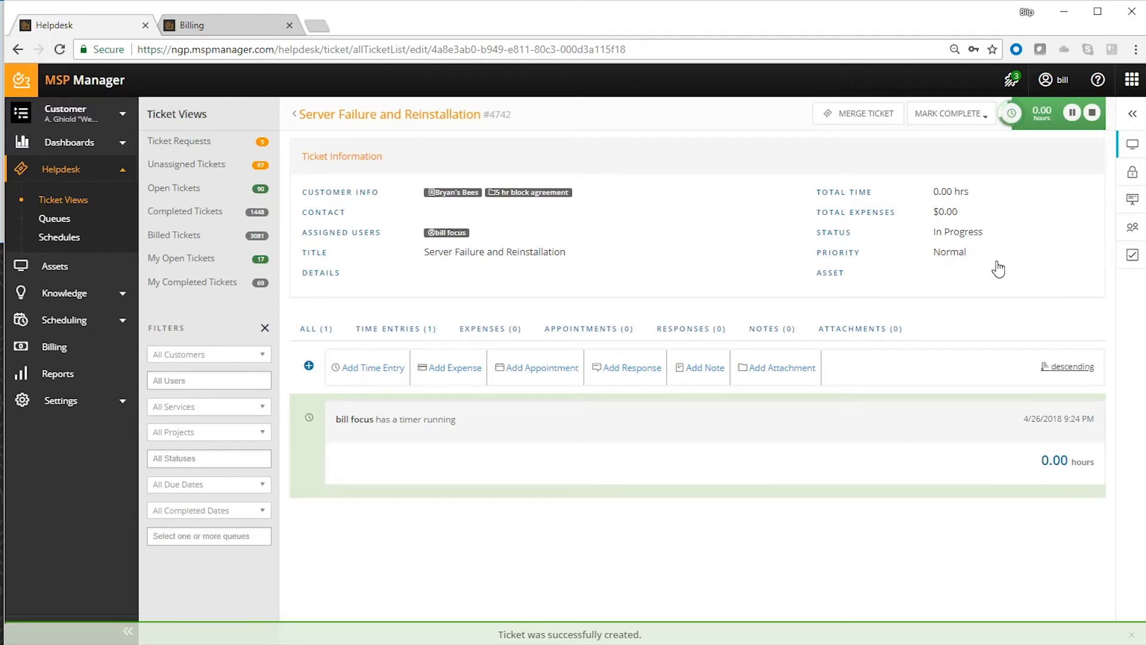
- Add the Server Installation Proceedure task list to the ticket's tasks
{"action": "left_click", "coordinate": [1132, 256]}
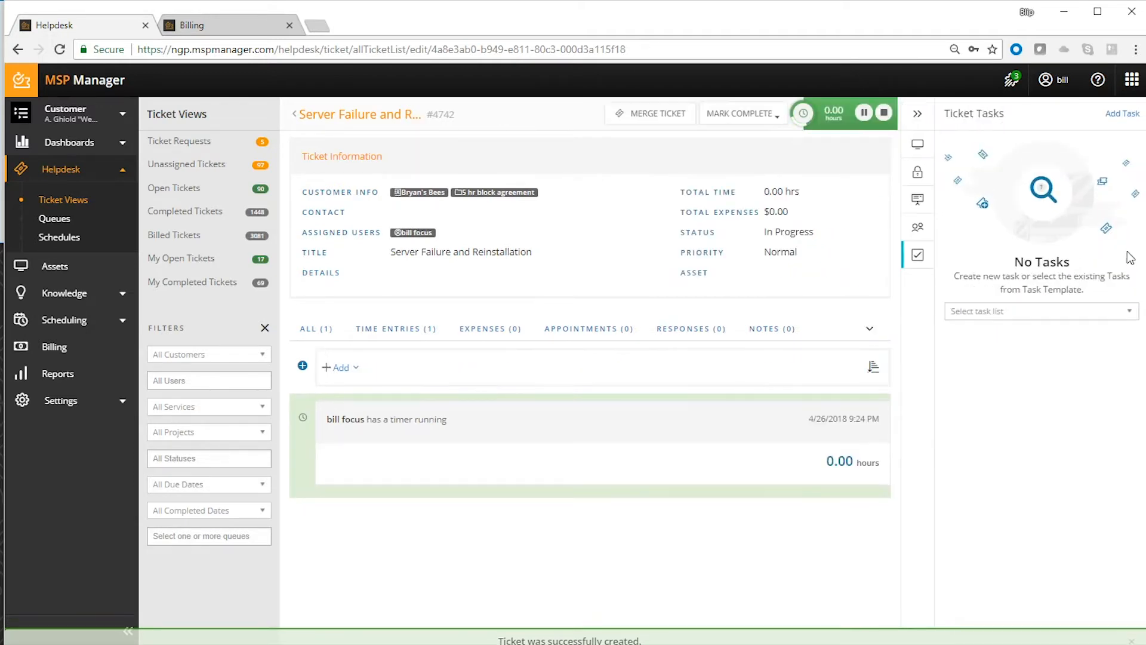
{"action": "left_click", "coordinate": [1055, 315]}
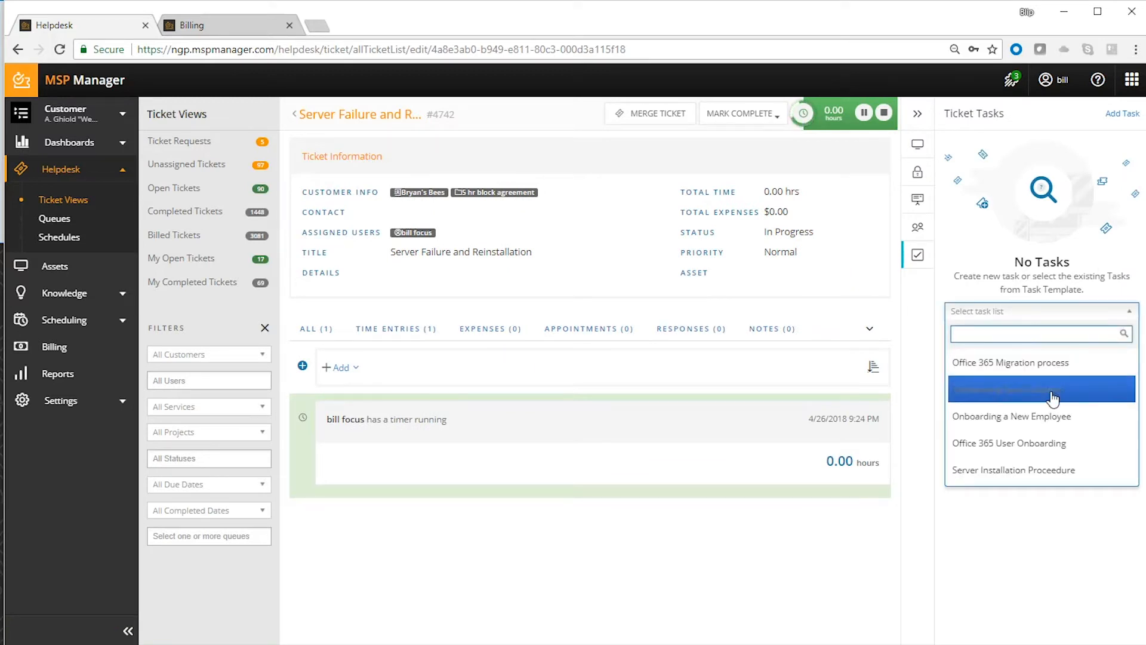
{"action": "left_click", "coordinate": [1049, 472]}
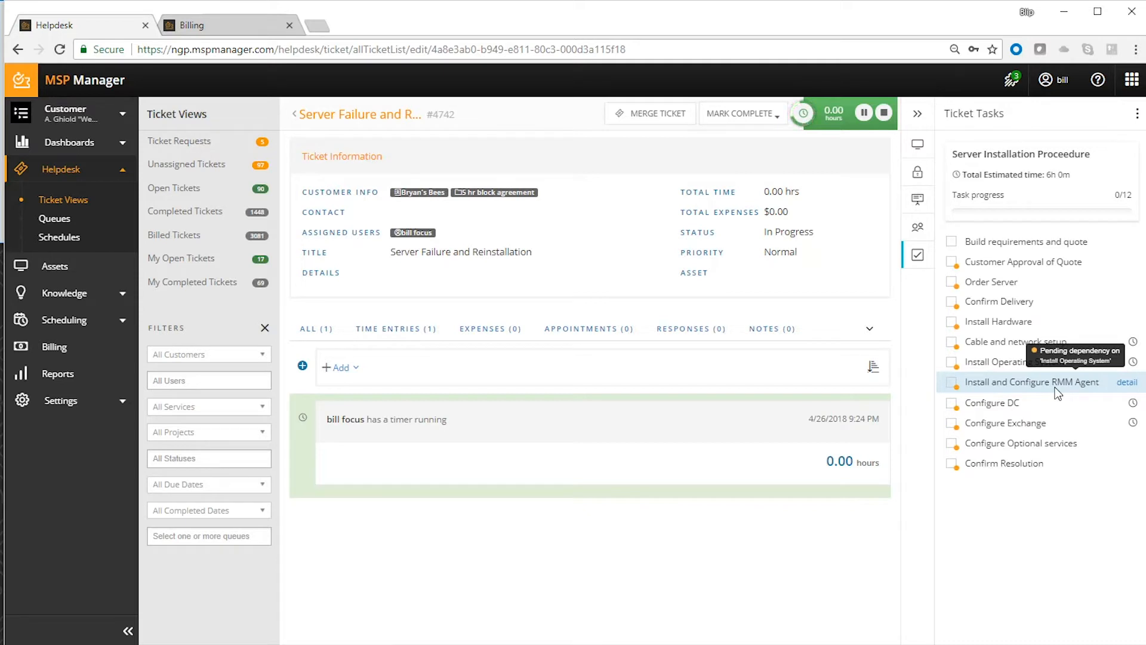
- Complete the tasks Build requirements and quote, Customer Approval of Quote, Confirm Delivery, and Cable and network setup, saving the setup task's 1.00-hour time entry
{"action": "left_click", "coordinate": [951, 242]}
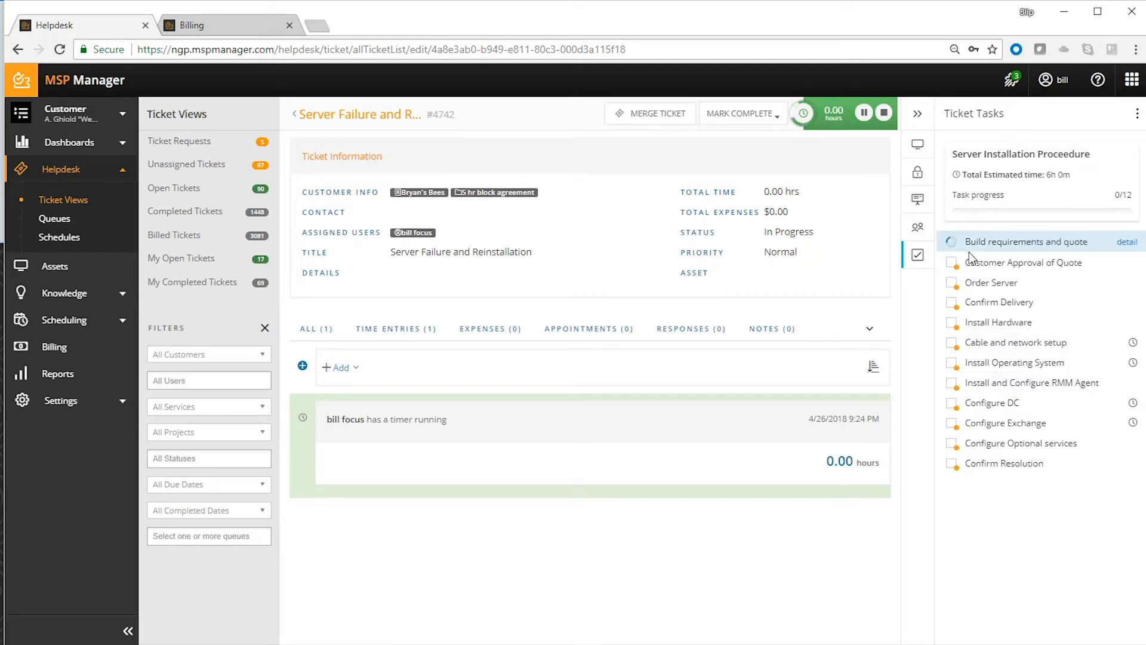
{"action": "left_click", "coordinate": [952, 261]}
{"action": "left_click", "coordinate": [953, 302]}
{"action": "left_click", "coordinate": [953, 345]}
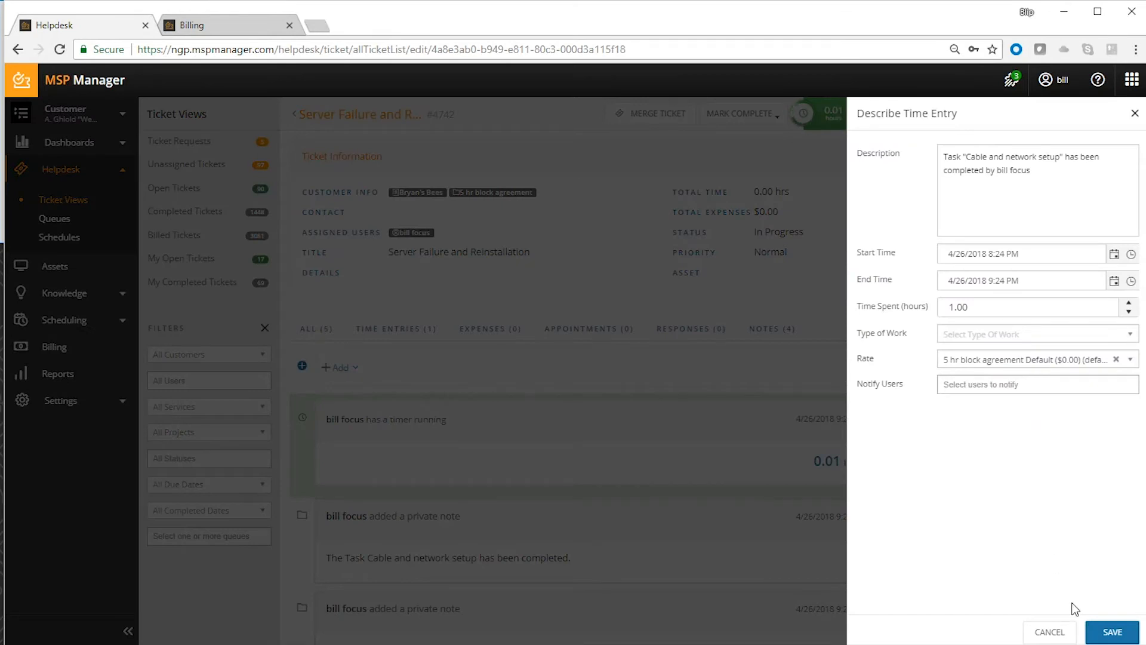
{"action": "left_click", "coordinate": [1112, 631]}
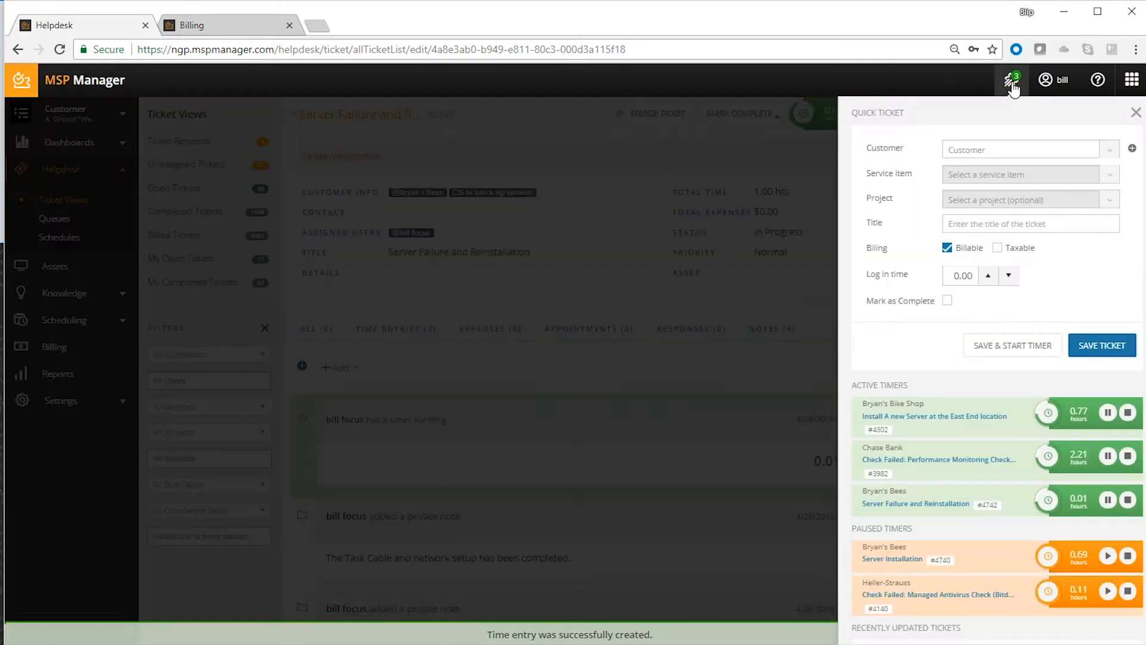
- Fill in a quick ticket for Bryan's Bike Shop with the service item Premium Managed Services - Per User, and discard it
{"action": "left_click", "coordinate": [1011, 82]}
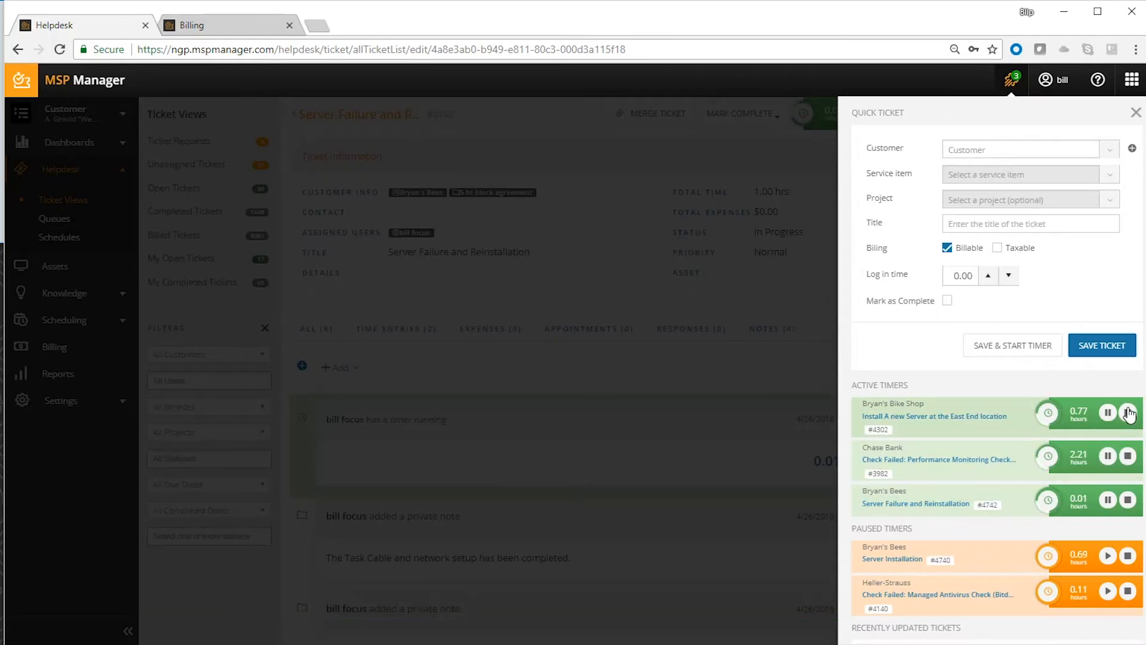
{"action": "left_click", "coordinate": [1024, 157]}
{"action": "type", "text": "Bryan"}
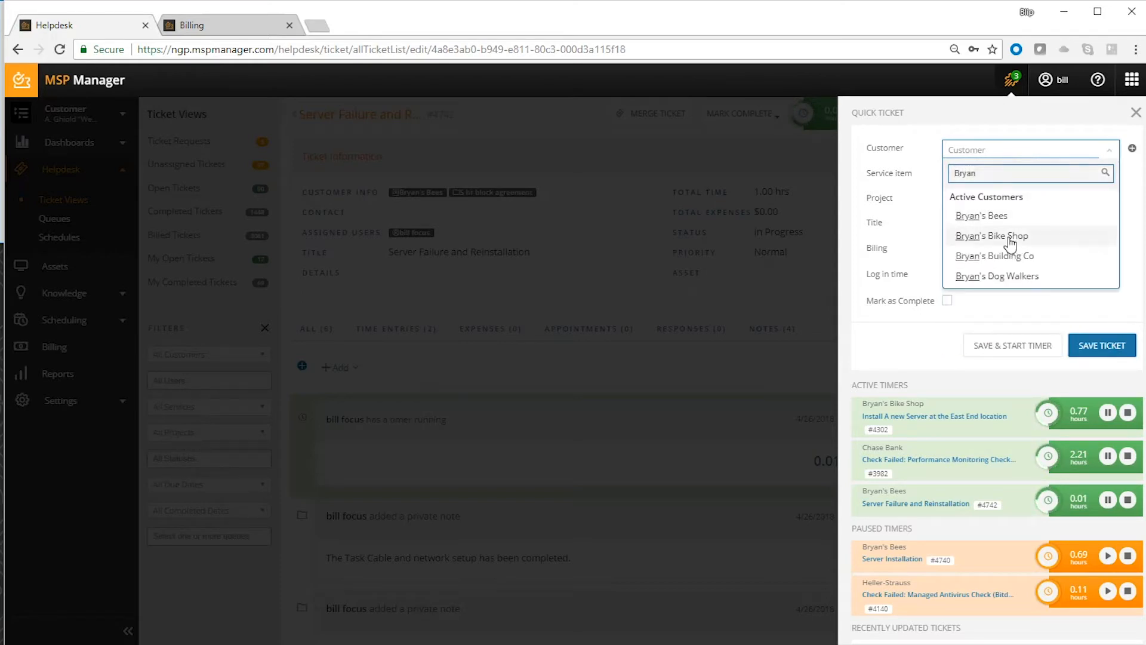
{"action": "left_click", "coordinate": [1015, 236]}
{"action": "left_click", "coordinate": [1000, 179]}
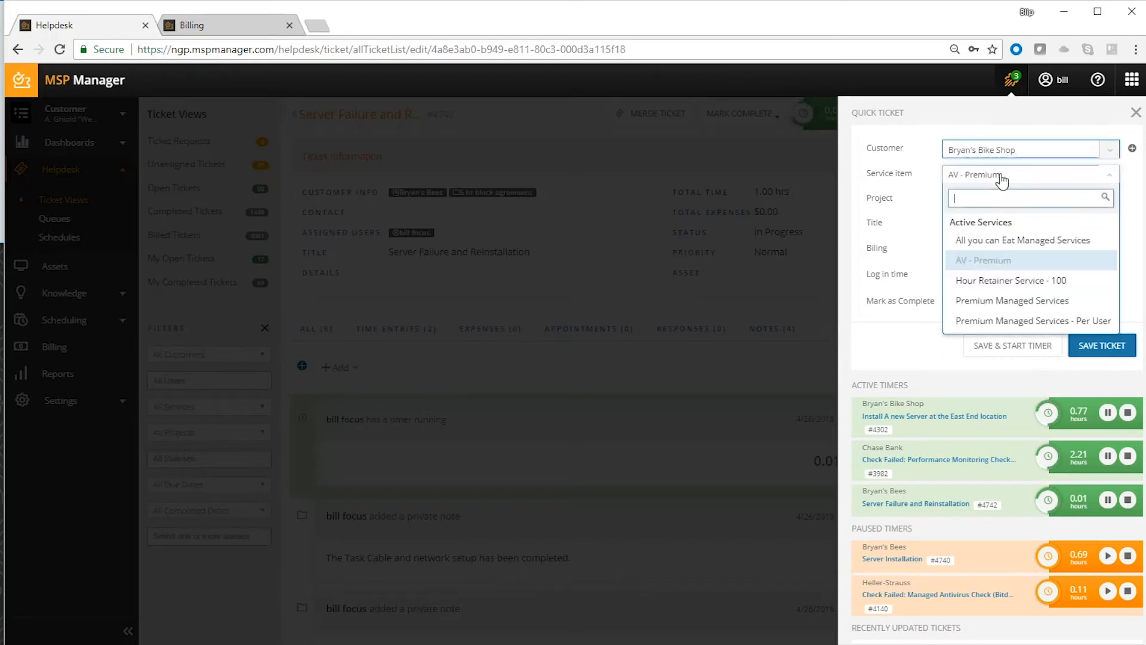
{"action": "left_click", "coordinate": [1050, 322]}
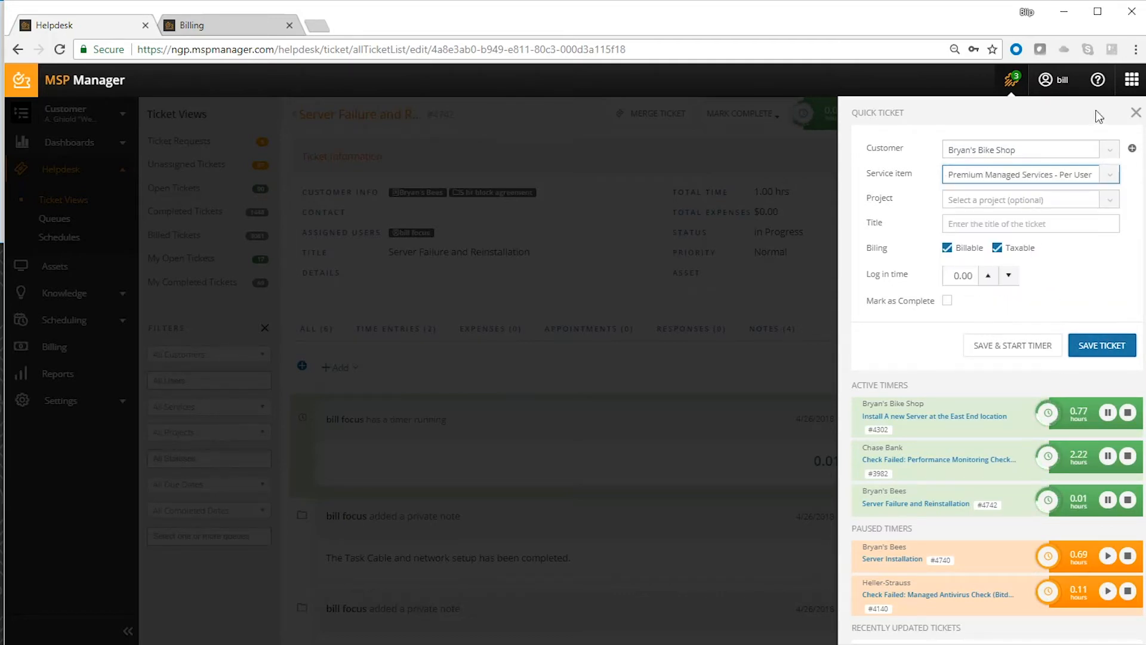
{"action": "left_click", "coordinate": [1136, 114]}
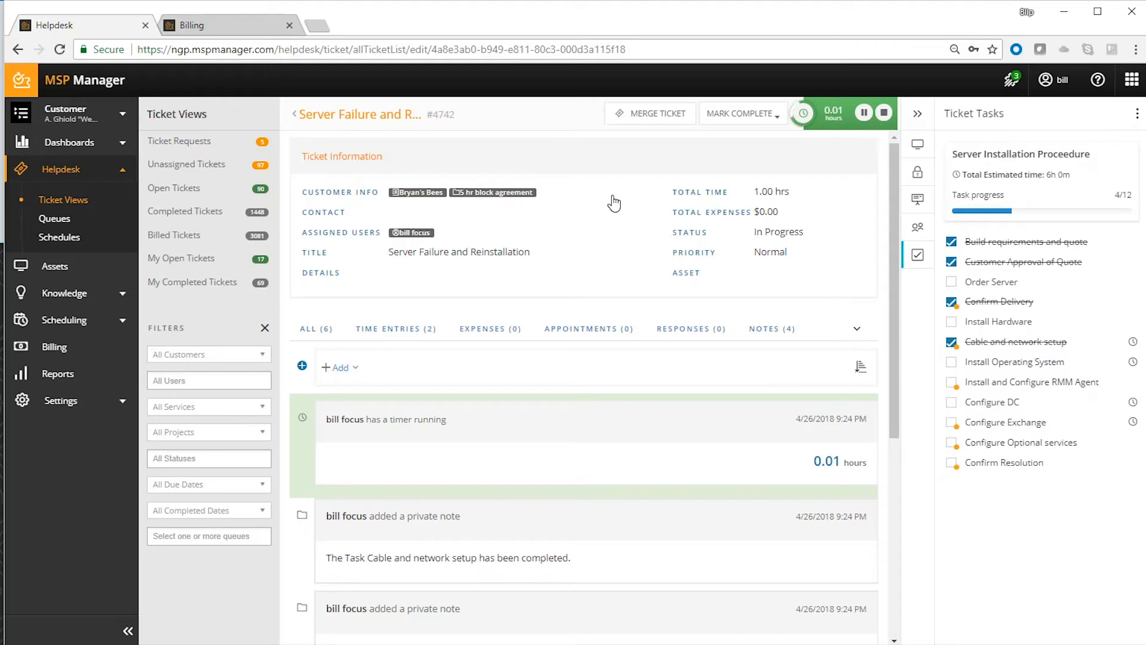
- Reveal the stored login and password for the hat store's laptop, and try to reveal those for the sanitation service's server
{"action": "left_click", "coordinate": [81, 300]}
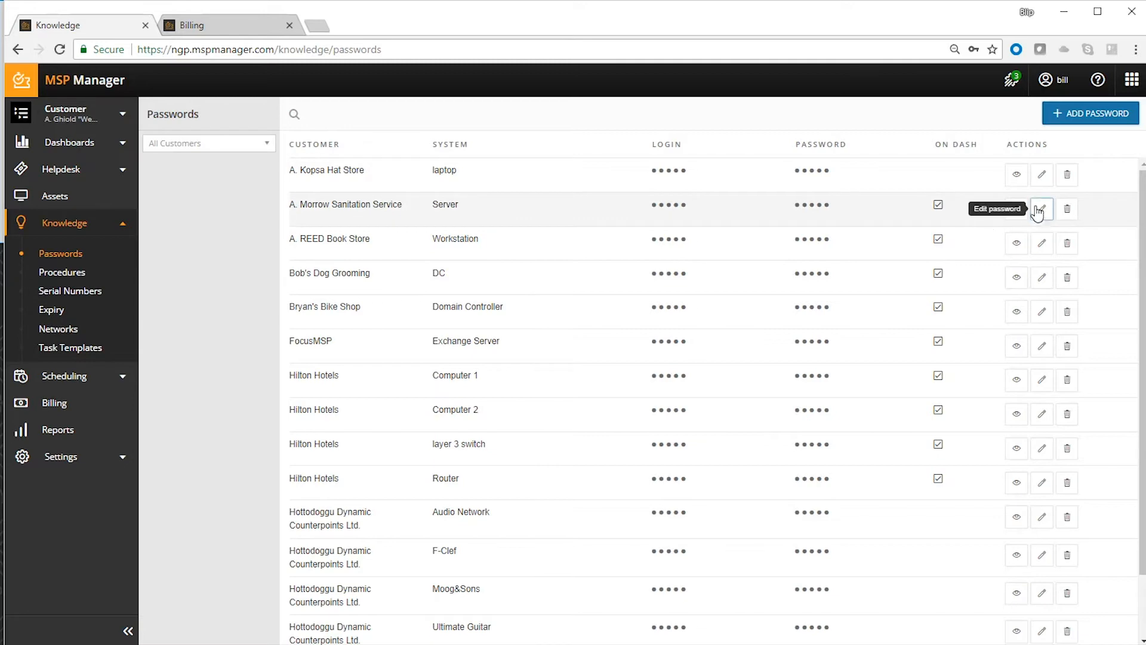
{"action": "left_click", "coordinate": [1017, 177]}
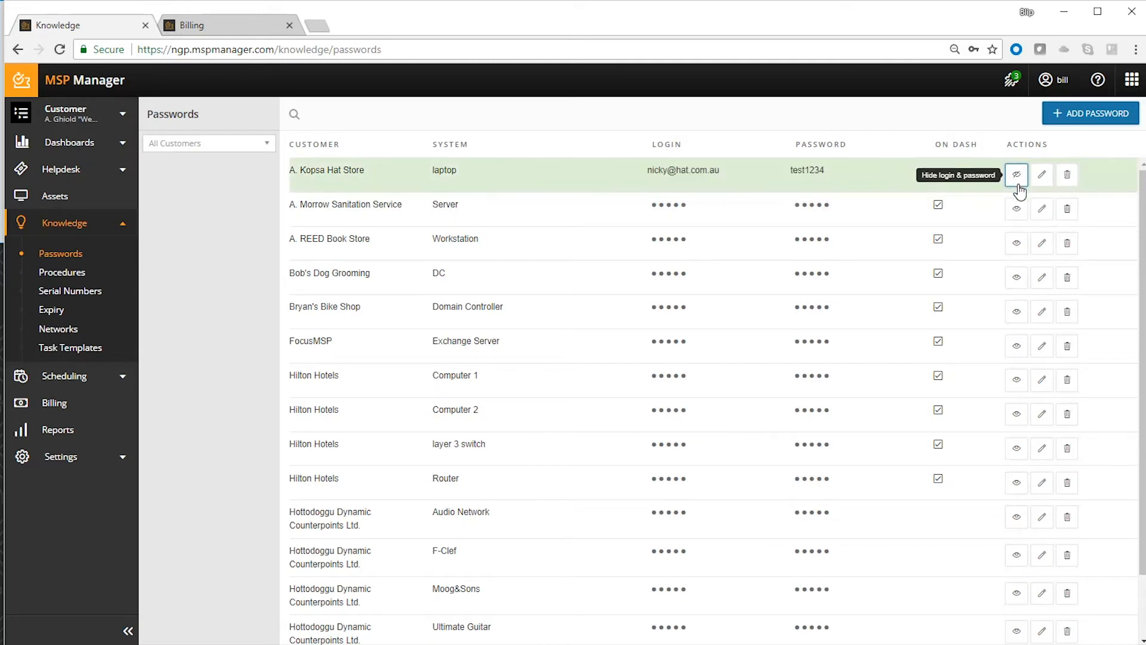
{"action": "left_click", "coordinate": [1017, 210]}
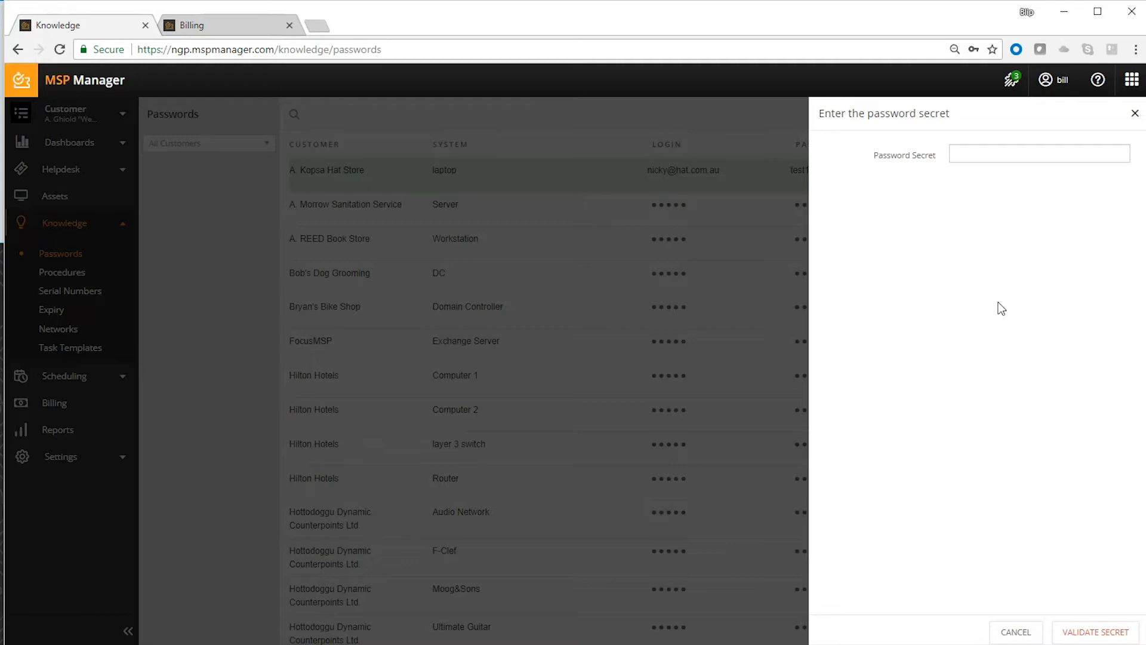
{"action": "left_click", "coordinate": [1133, 114]}
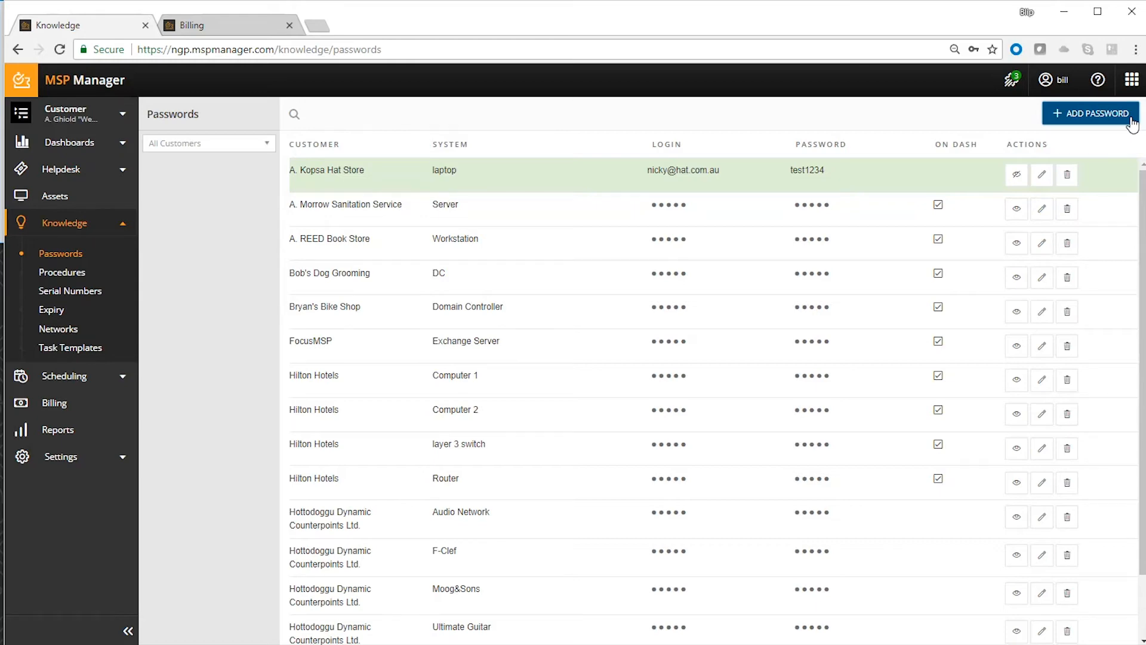
- View the knowledge procedures and the weekly appointments calendar, including the blank form for a new appointment
{"action": "left_click", "coordinate": [80, 275]}
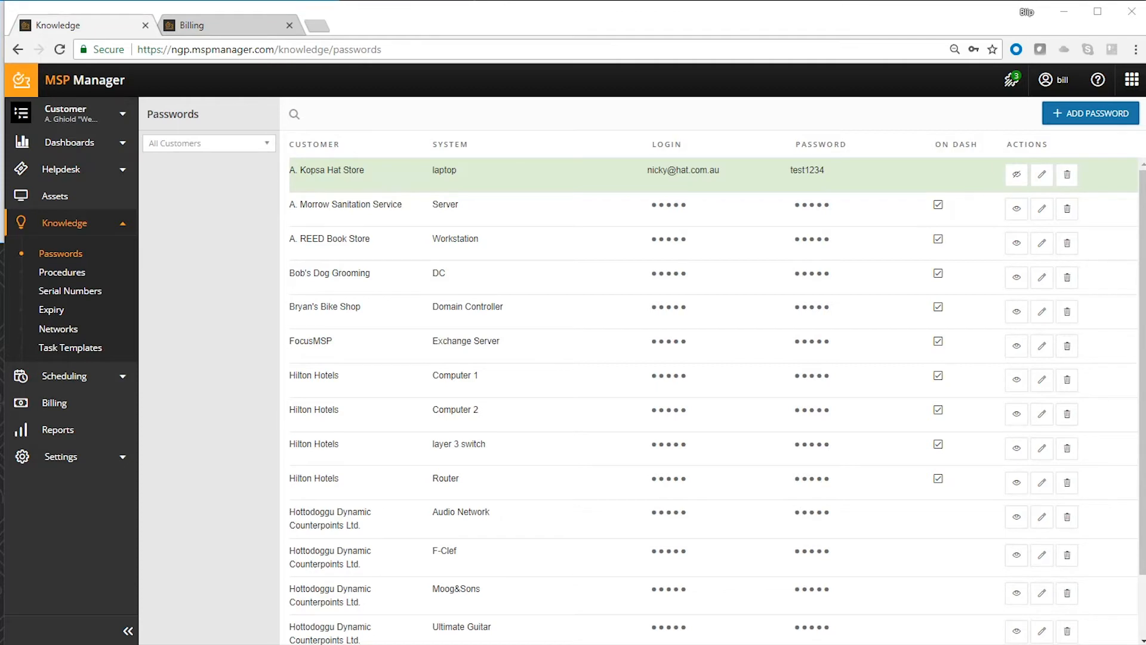
{"action": "left_click", "coordinate": [58, 381]}
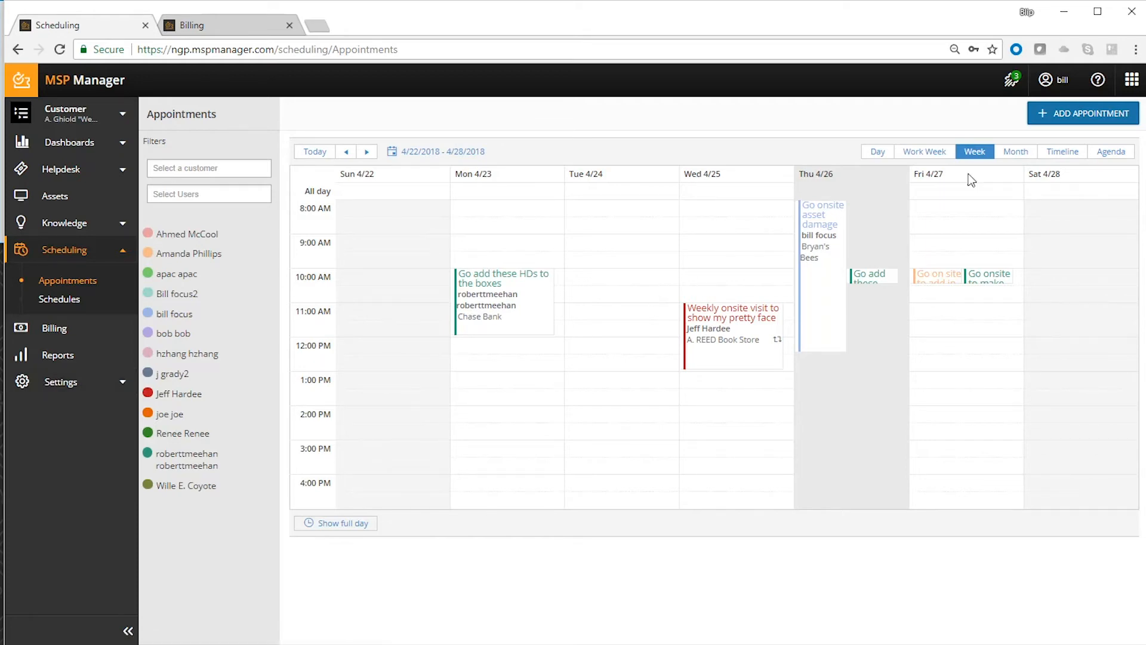
{"action": "left_click", "coordinate": [1092, 115]}
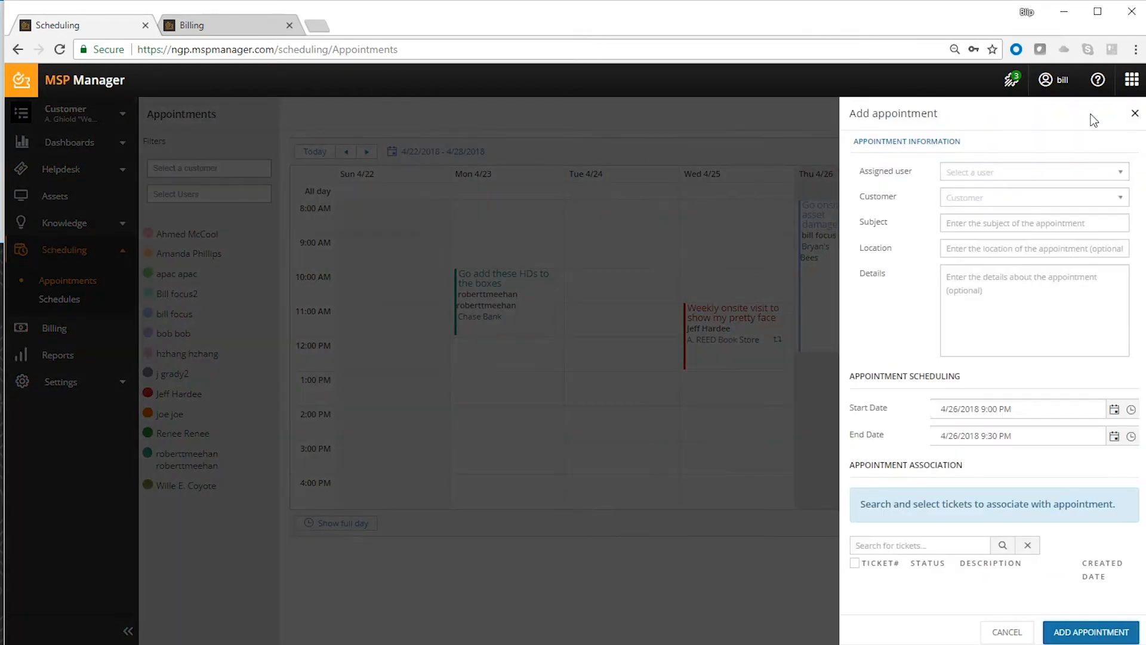
{"action": "left_click", "coordinate": [1137, 115]}
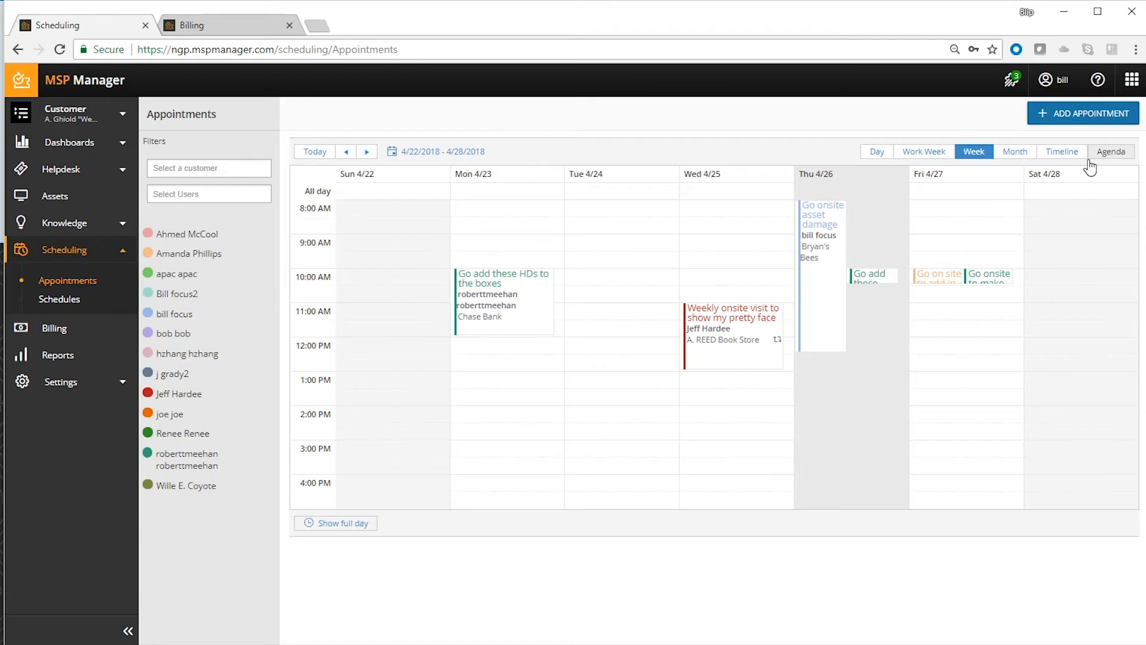
- Open a blank form for a new schedule, and view the program levels in the billing settings
{"action": "left_click", "coordinate": [70, 300]}
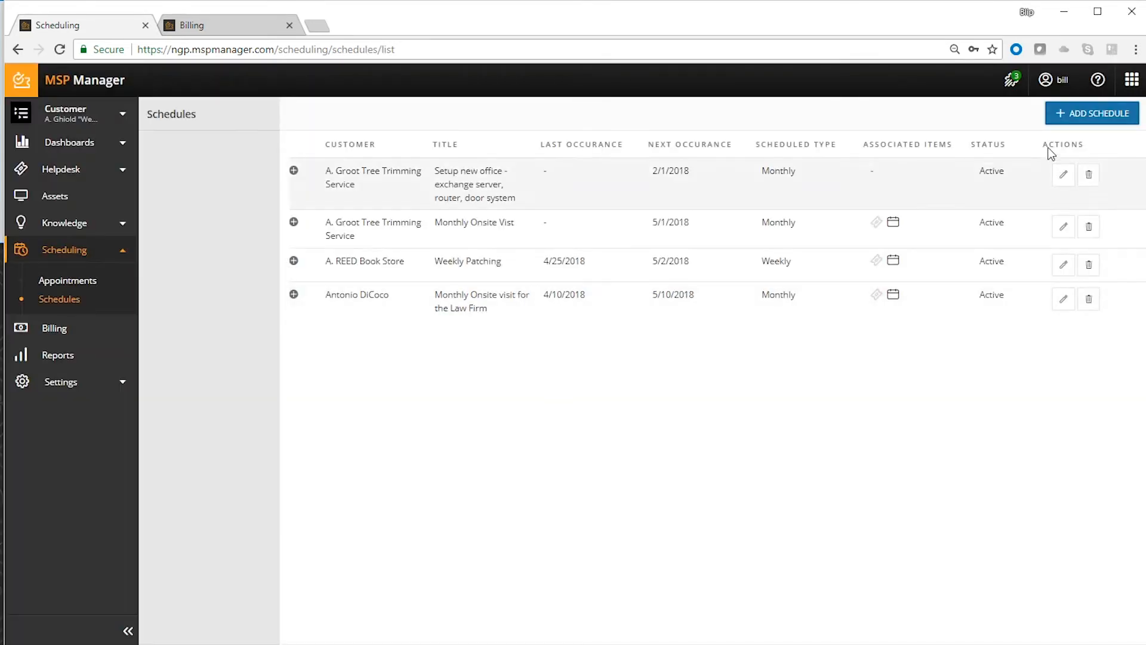
{"action": "left_click", "coordinate": [1111, 116]}
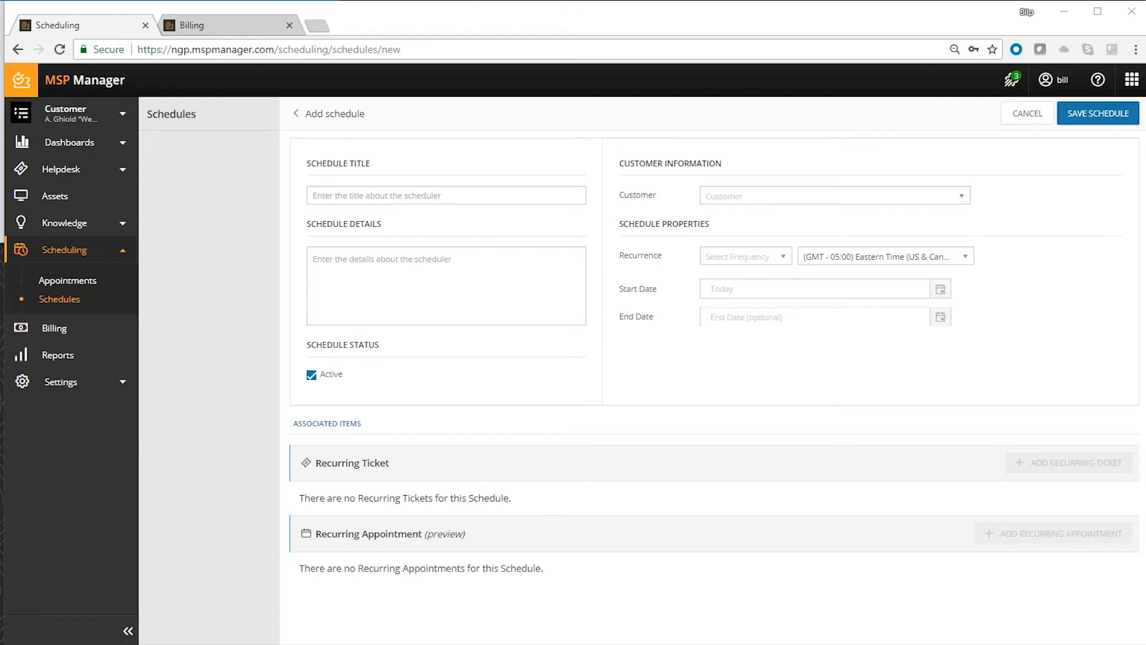
{"action": "left_click", "coordinate": [123, 383]}
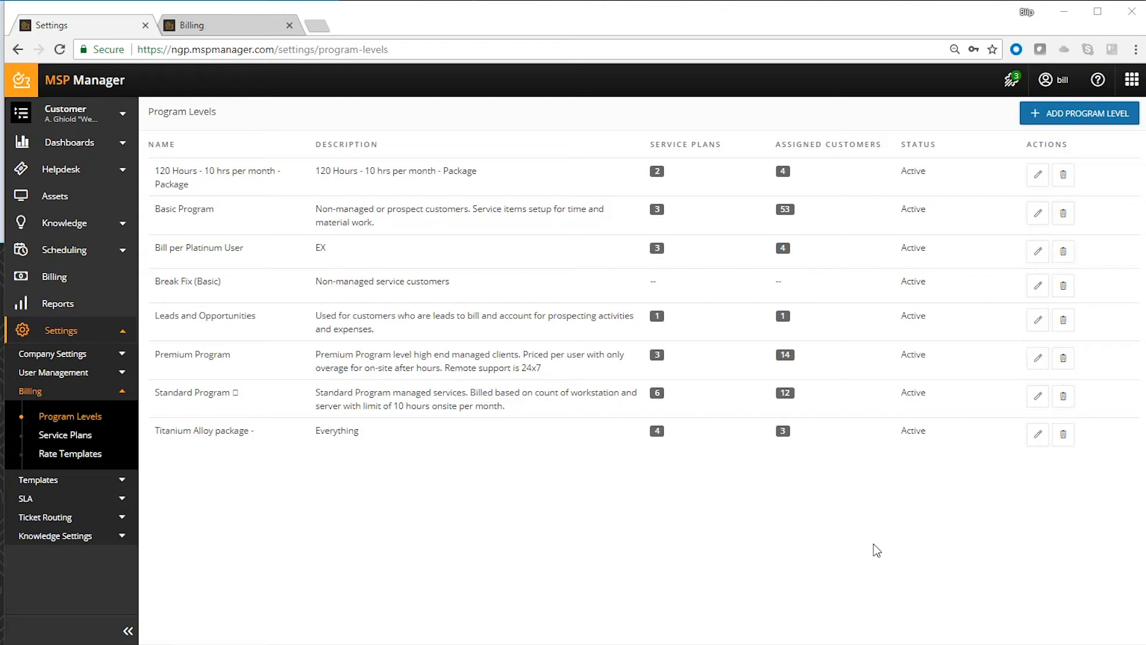
- Open the Premium Program level for editing, show its service plans, and open a blank form for a new service plan
{"action": "left_click", "coordinate": [1037, 358]}
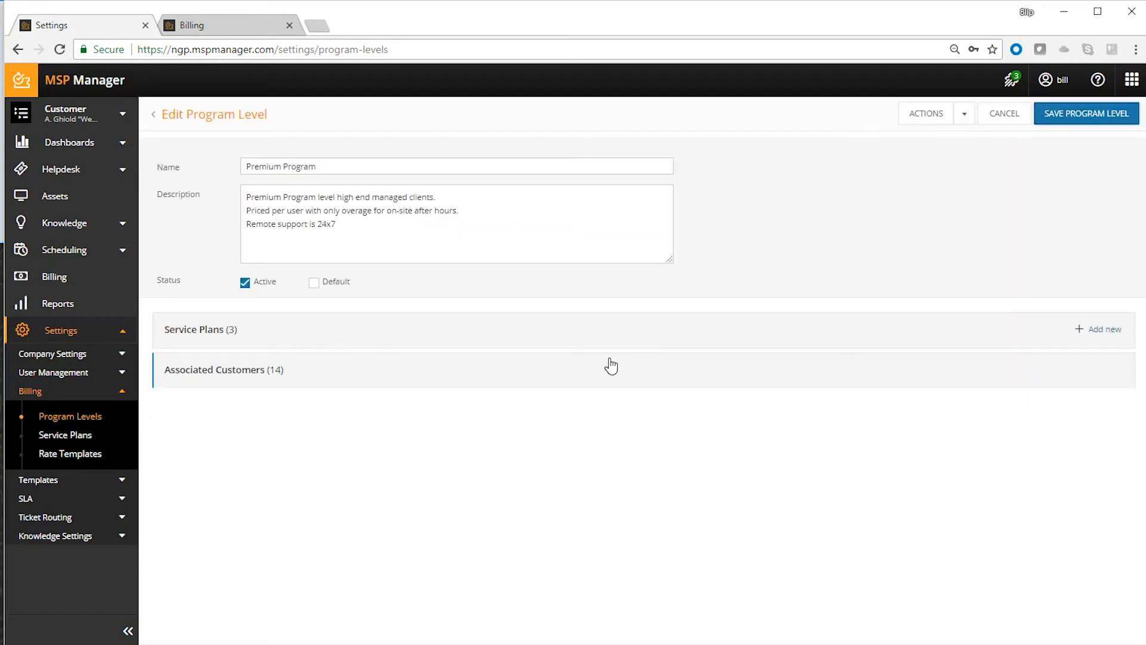
{"action": "left_click", "coordinate": [596, 333]}
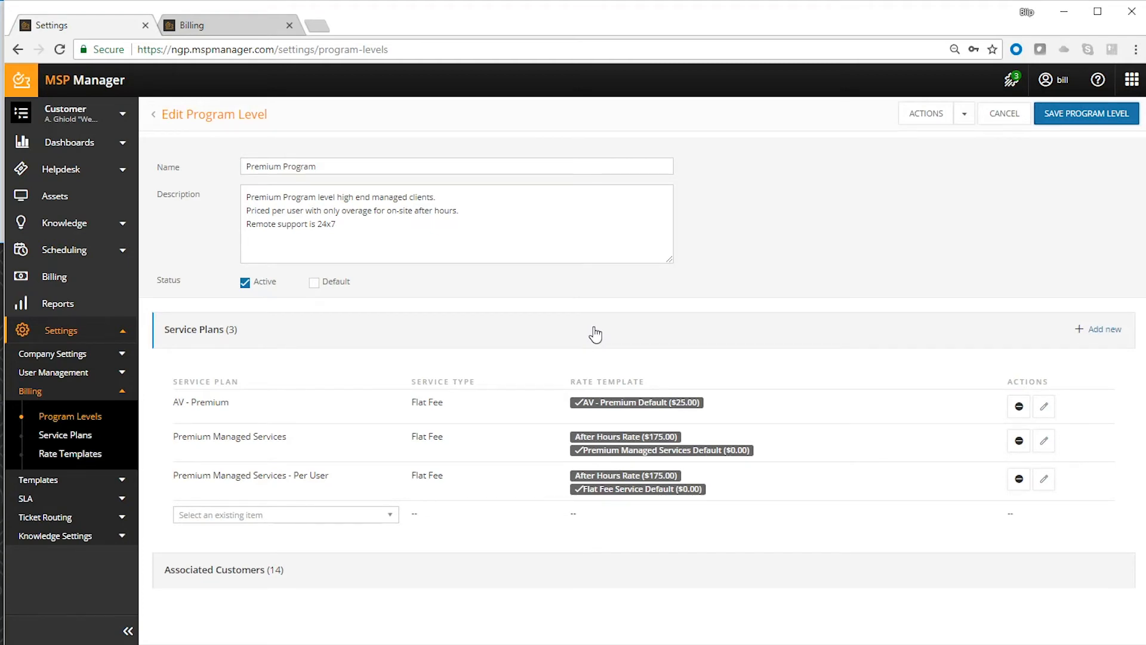
{"action": "left_click", "coordinate": [1097, 330]}
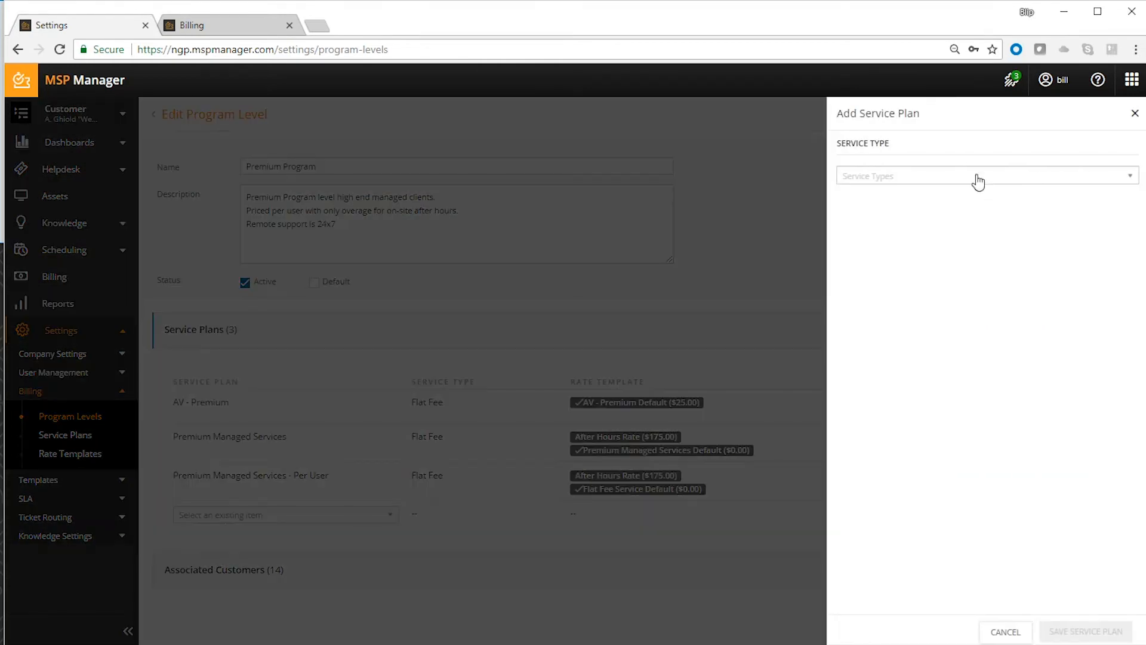
- Compare the new service plan's fields for the Flat Fee, Hour Retainer, Hourly, Money Retainer and Project service types, and discard the plan
{"action": "left_click", "coordinate": [978, 182]}
{"action": "left_click", "coordinate": [896, 226]}
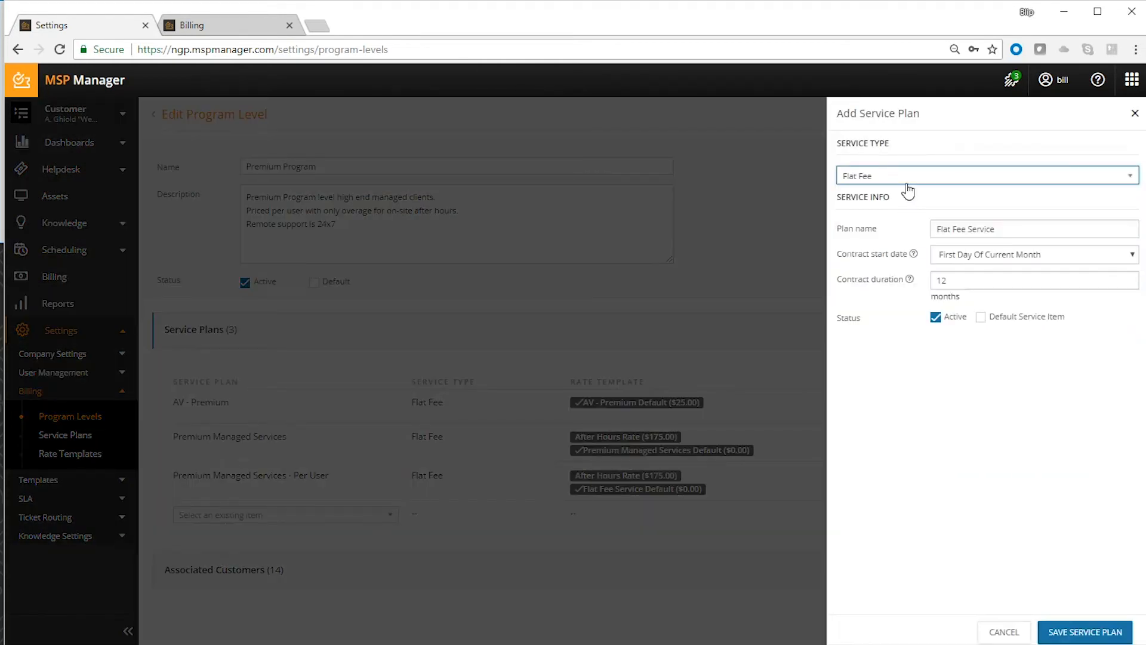
{"action": "left_click", "coordinate": [914, 178]}
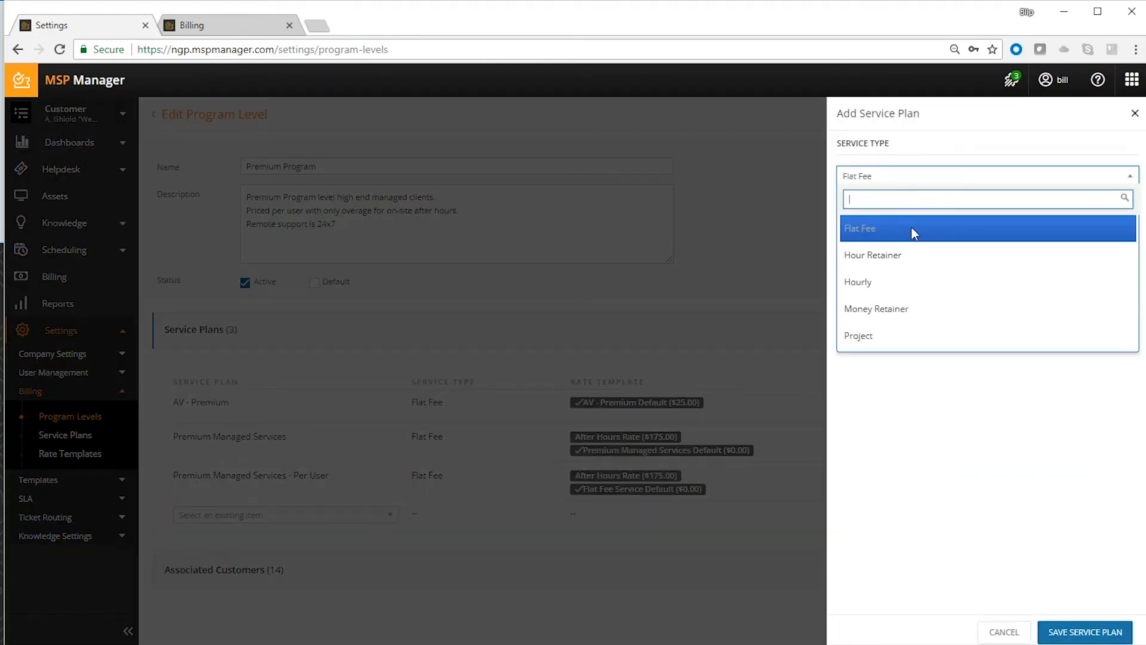
{"action": "left_click", "coordinate": [914, 260]}
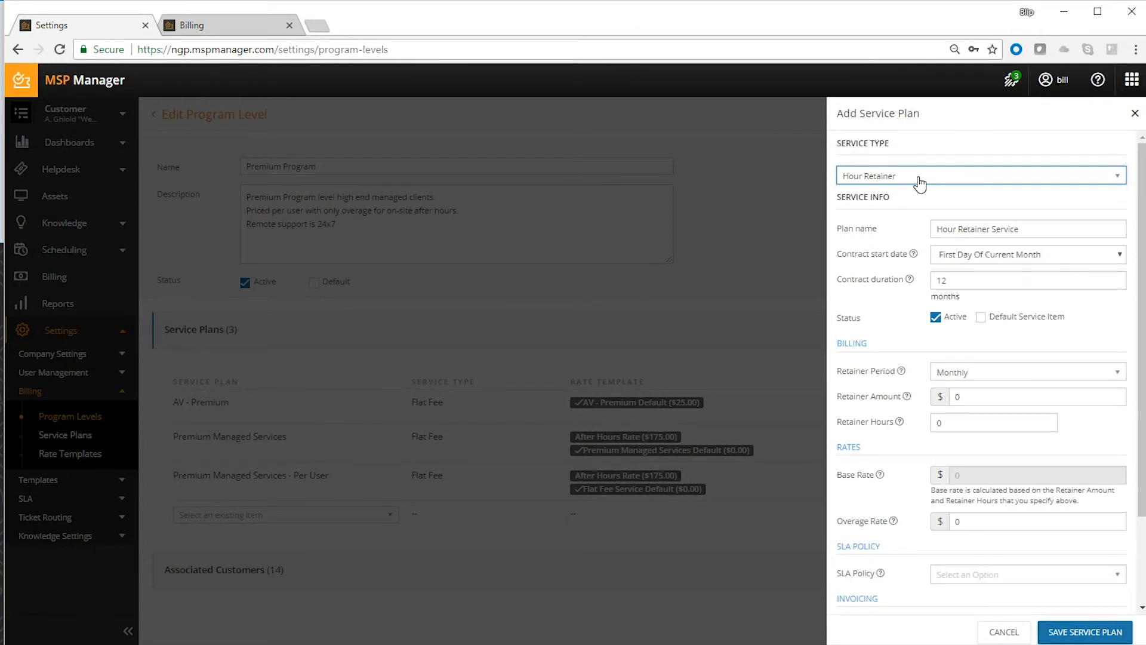
{"action": "left_click", "coordinate": [919, 179]}
{"action": "left_click", "coordinate": [905, 281]}
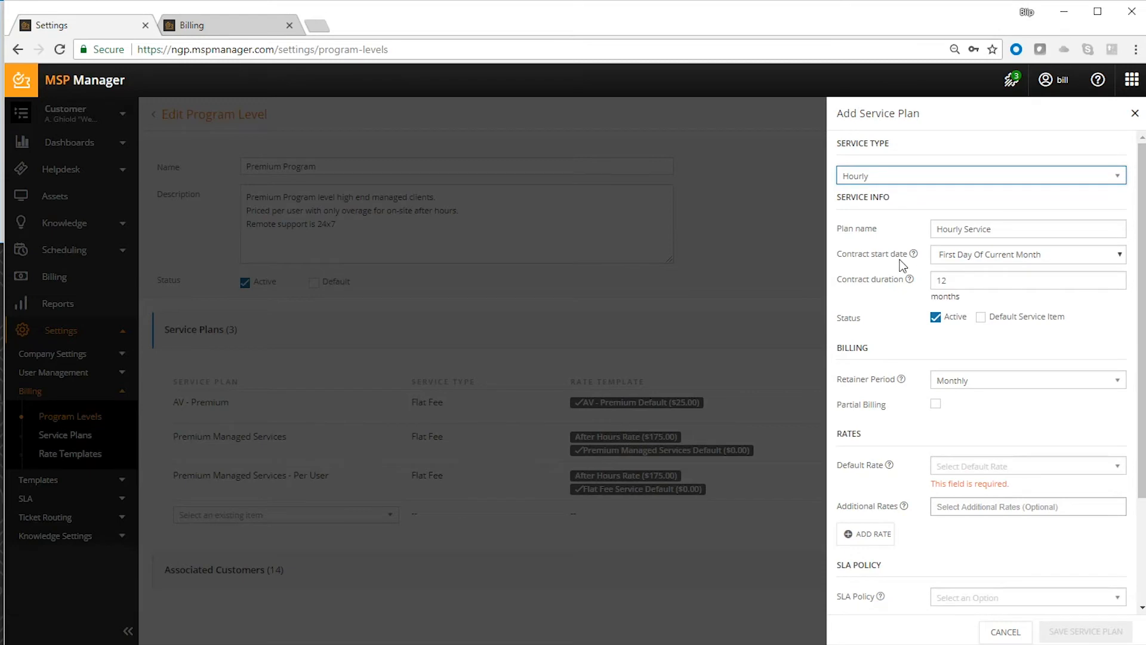
{"action": "left_click", "coordinate": [913, 179]}
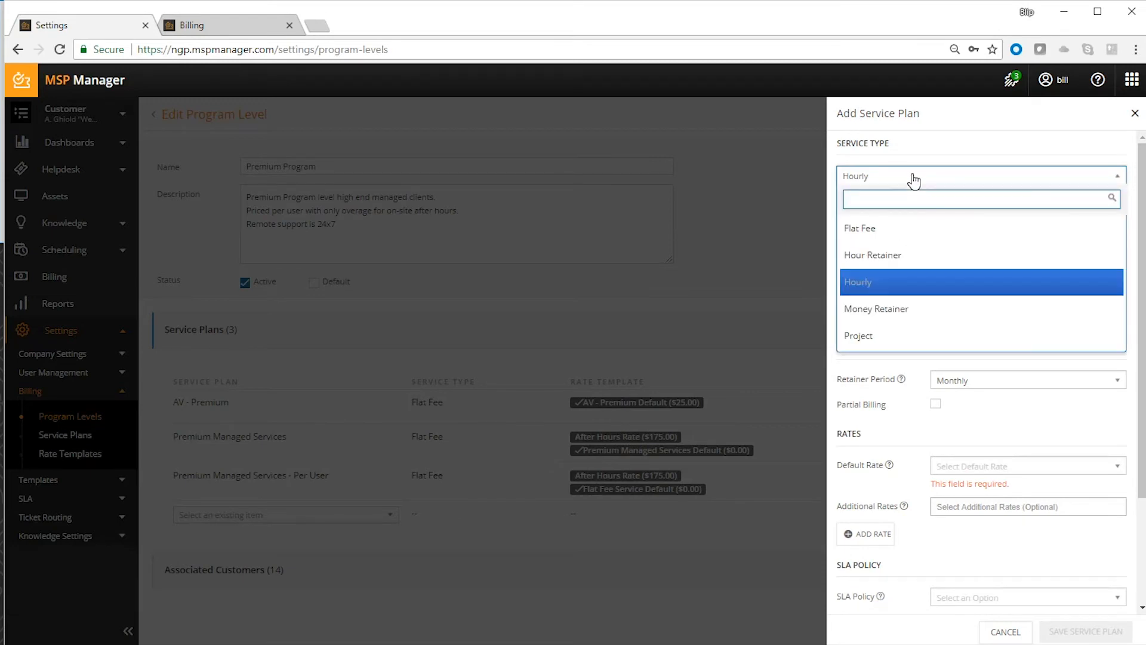
{"action": "left_click", "coordinate": [917, 309]}
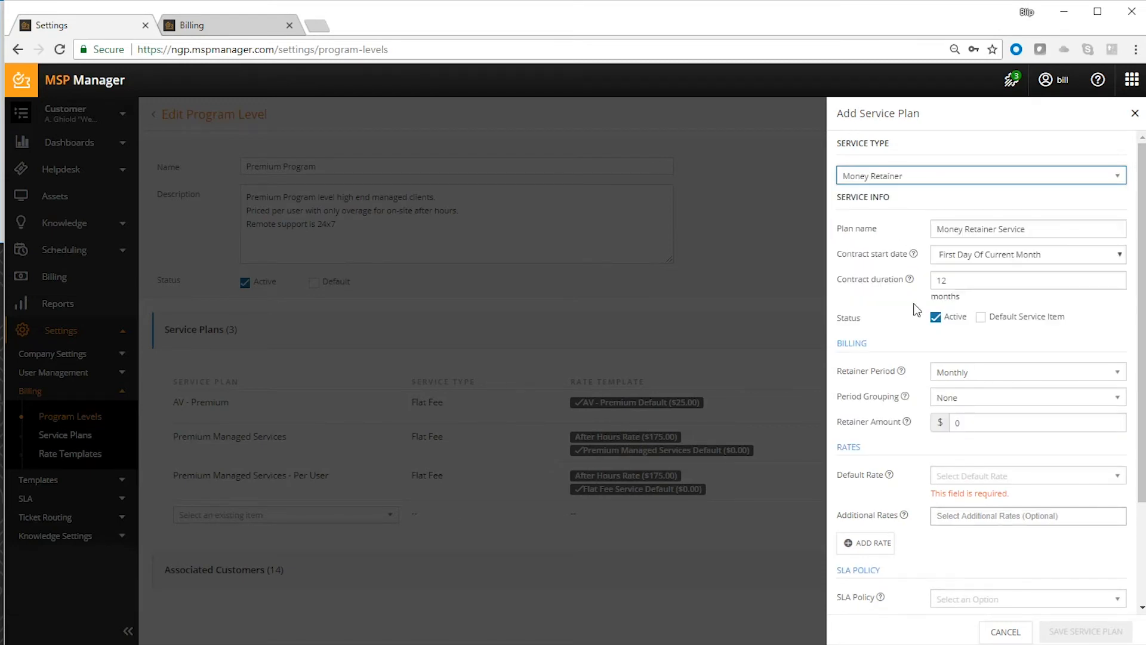
{"action": "left_click", "coordinate": [925, 181]}
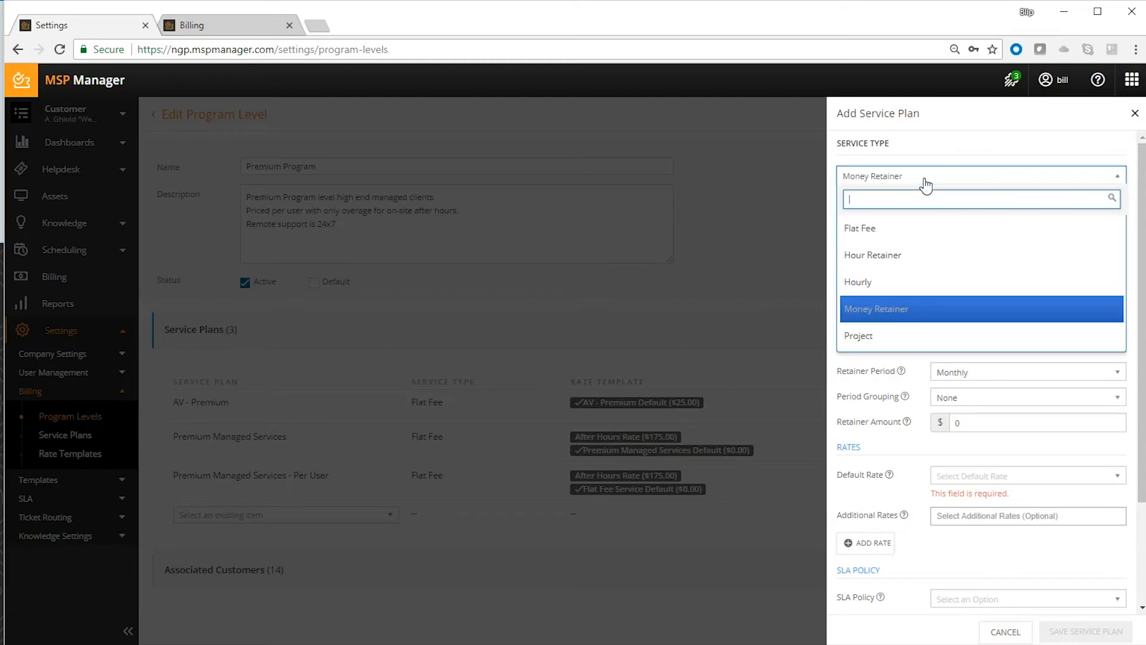
{"action": "left_click", "coordinate": [919, 334]}
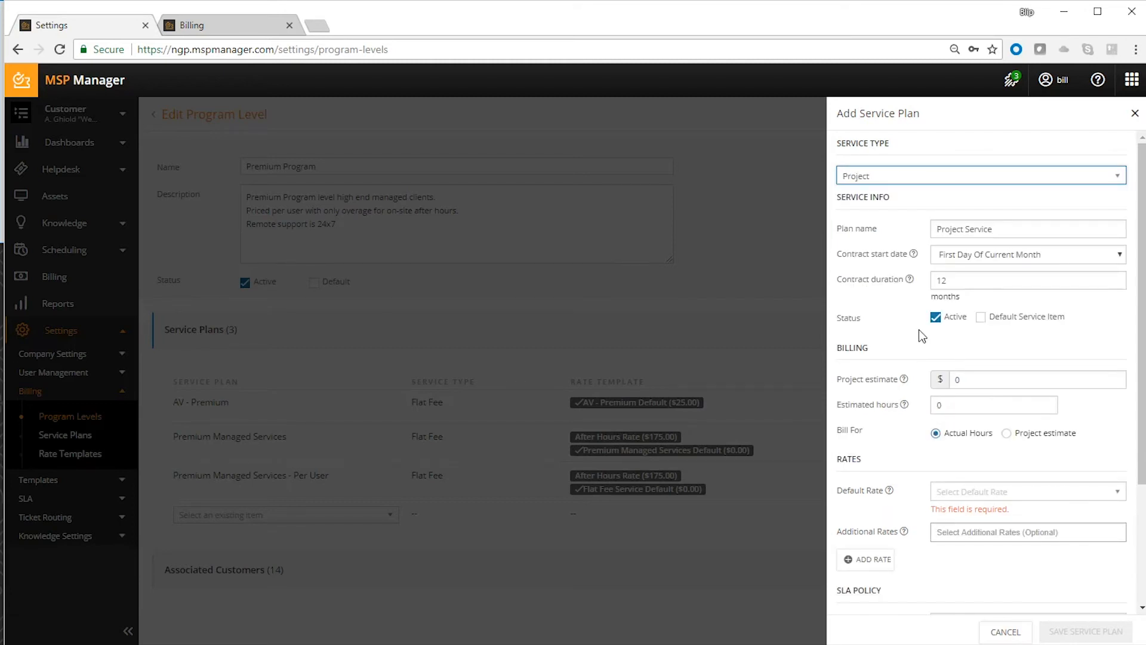
{"action": "left_click", "coordinate": [916, 173]}
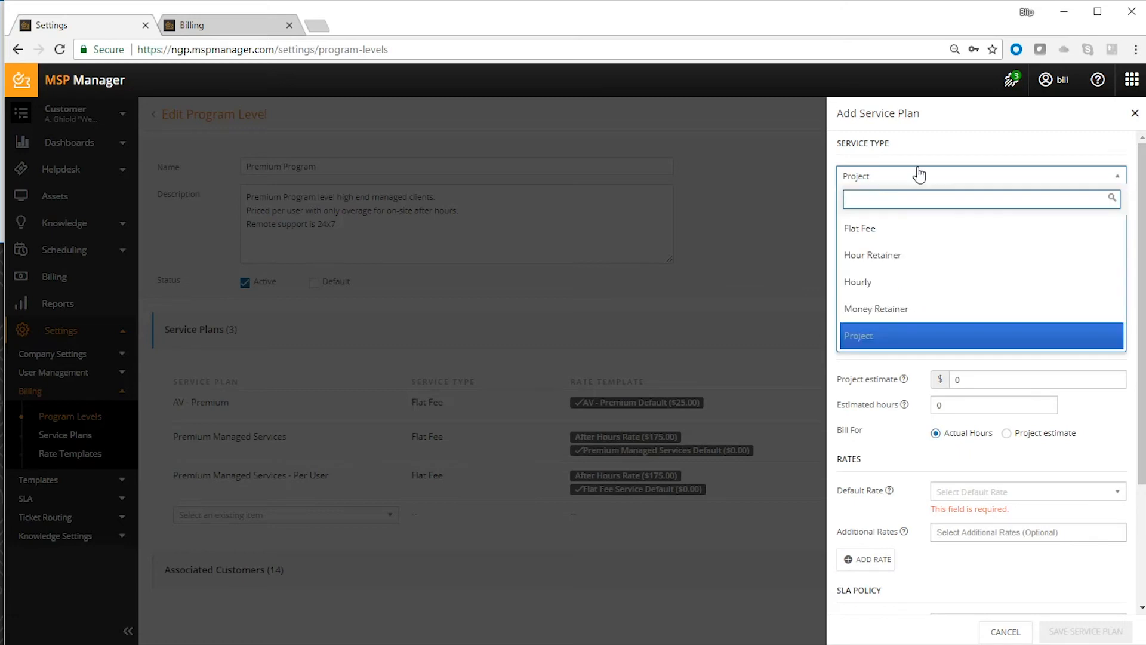
{"action": "left_click", "coordinate": [909, 227]}
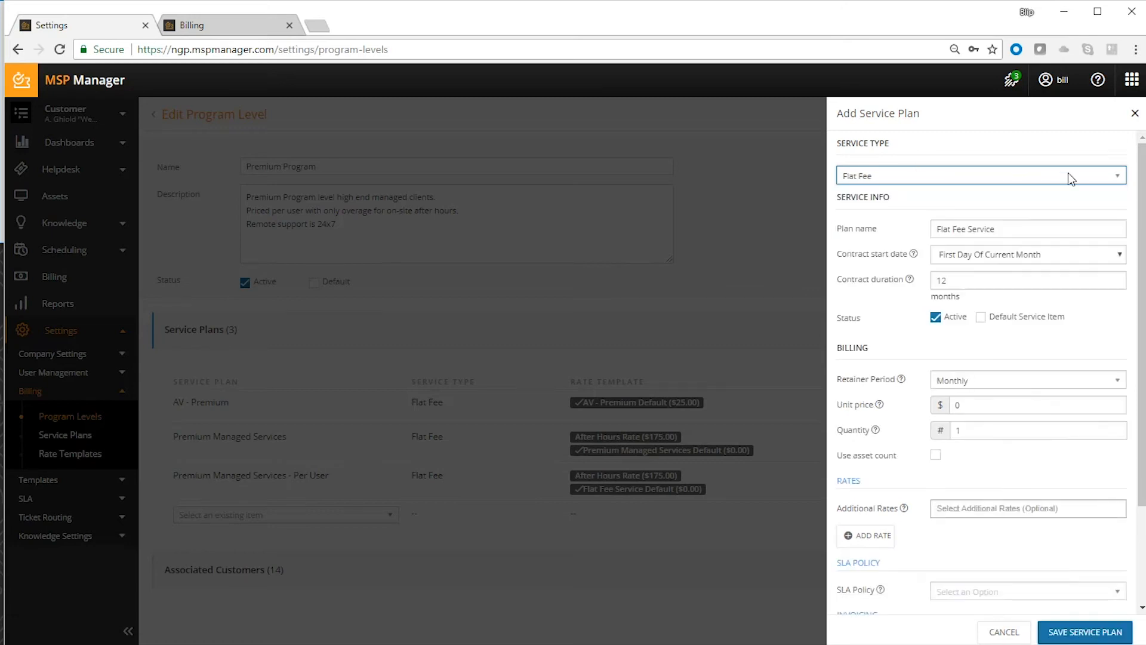
{"action": "left_click", "coordinate": [1134, 114]}
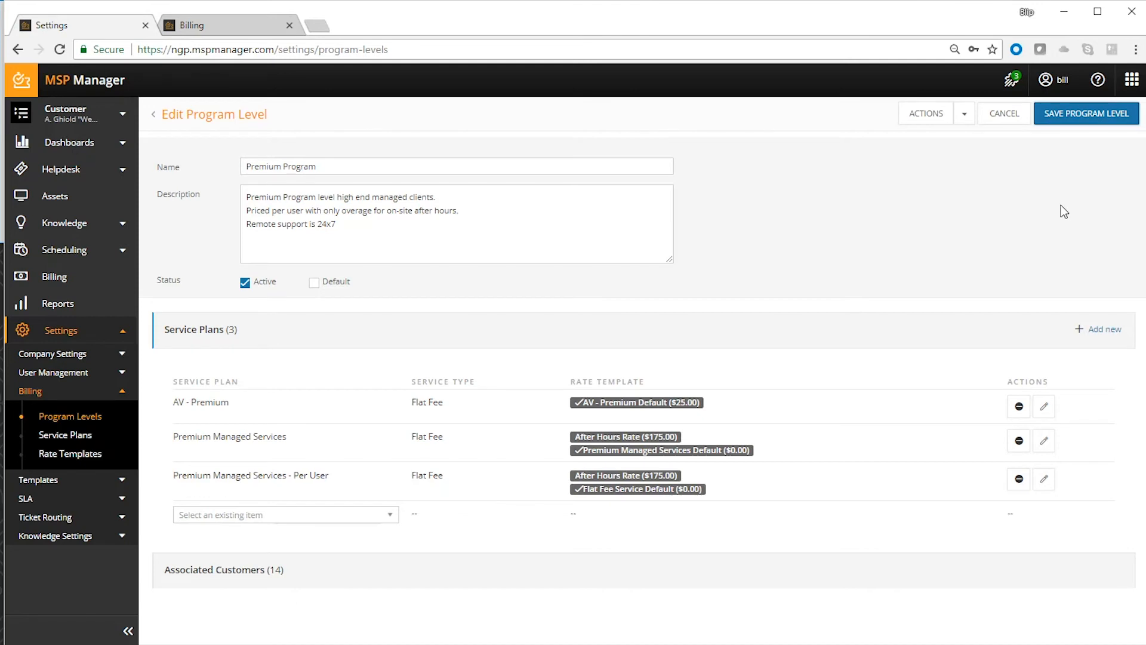
- View the list of customers associated with the Premium Program level
{"action": "left_click", "coordinate": [1019, 583]}
{"action": "scroll", "coordinate": [805, 540], "scroll_direction": "down", "scroll_amount": 3}
{"action": "scroll", "coordinate": [806, 544], "scroll_direction": "down", "scroll_amount": 3}
{"action": "scroll", "coordinate": [806, 540], "scroll_direction": "up", "scroll_amount": 5}
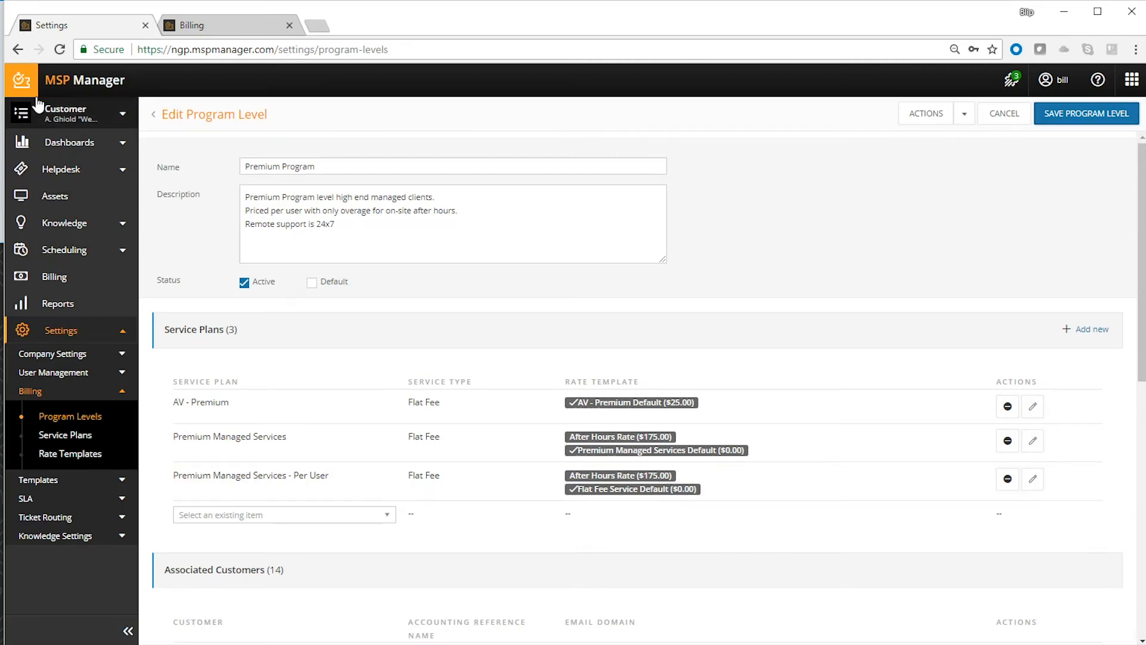
- Start a new customer setup with the name New Customer and choose Premium Program as its program level
{"action": "left_click", "coordinate": [76, 116]}
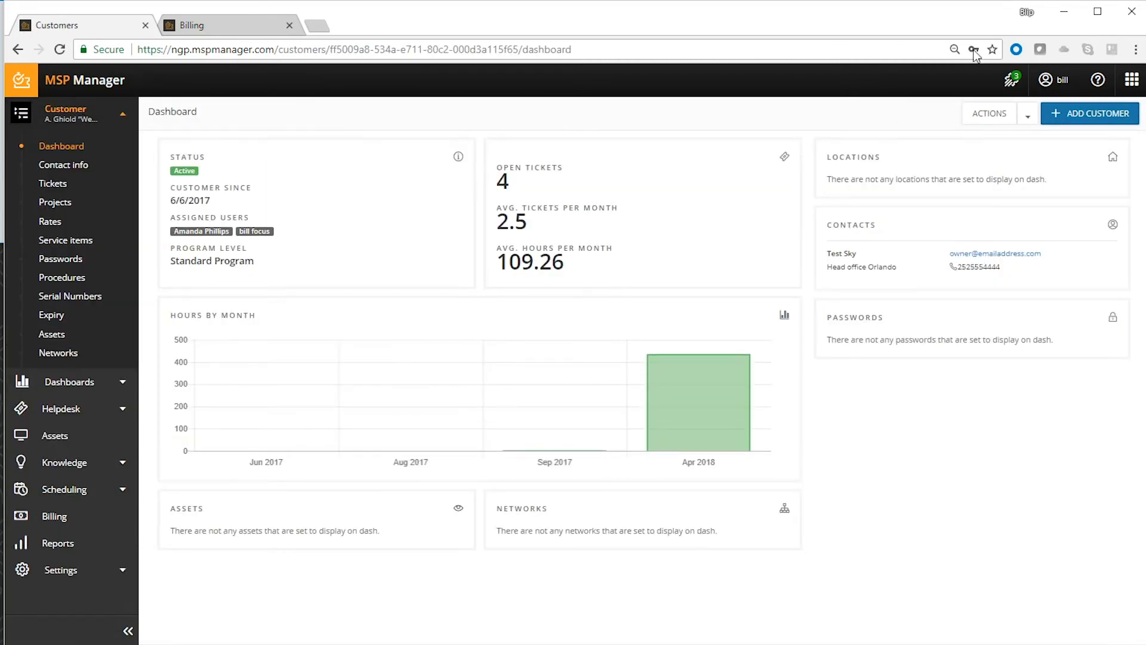
{"action": "left_click", "coordinate": [1078, 111]}
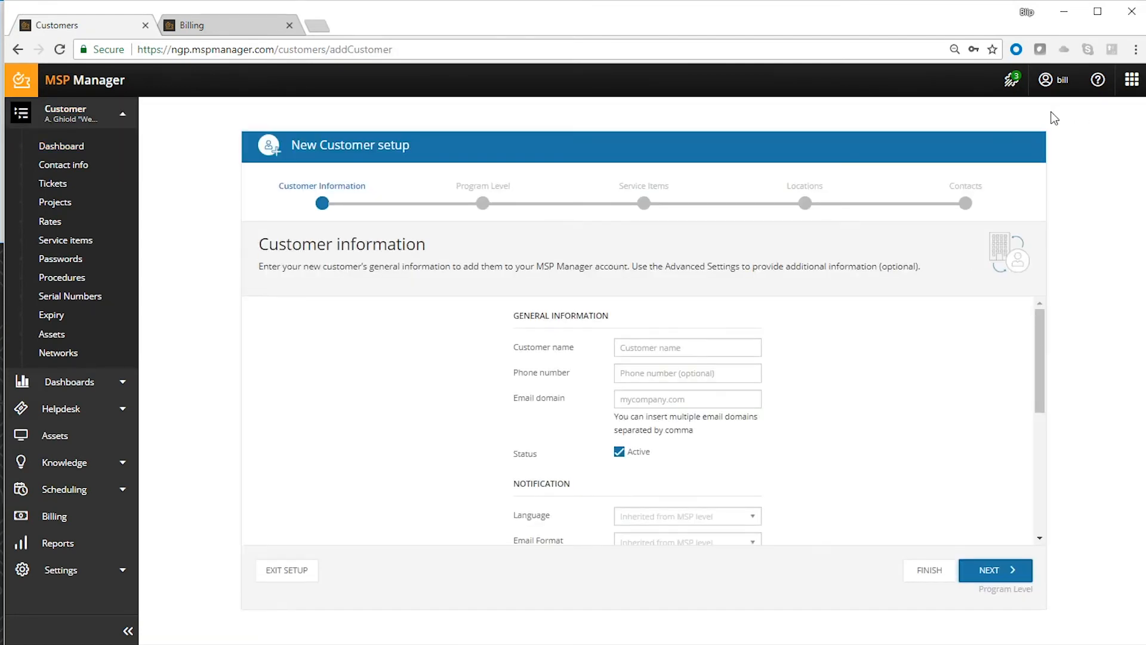
{"action": "left_click", "coordinate": [712, 352]}
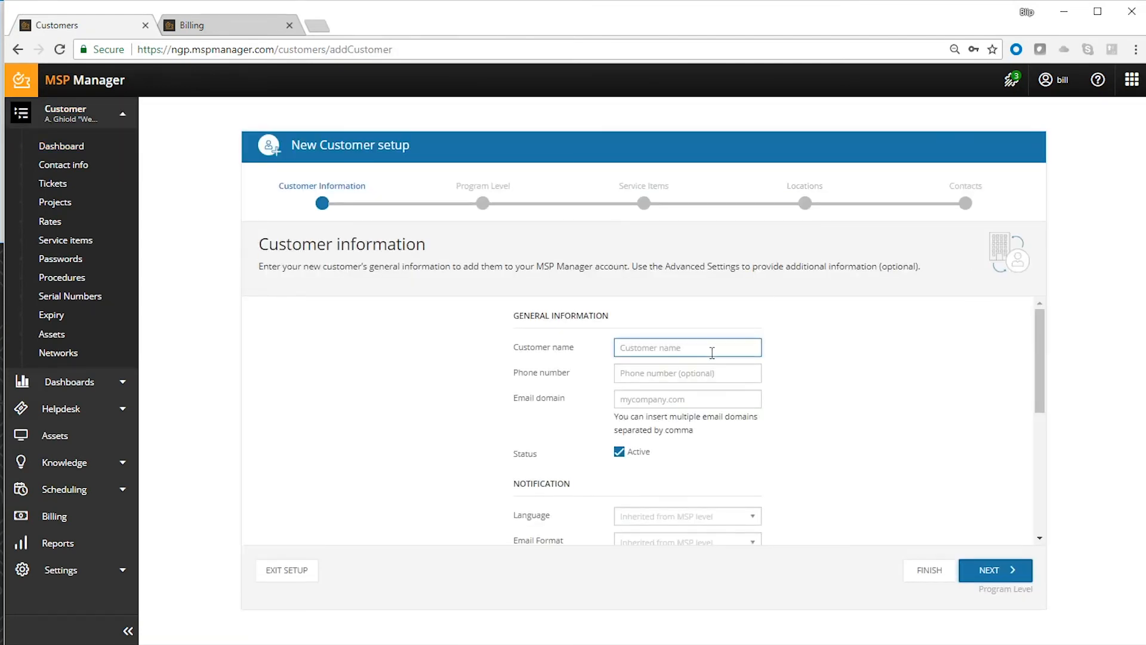
{"action": "type", "text": "New Customer"}
{"action": "left_click", "coordinate": [1009, 571]}
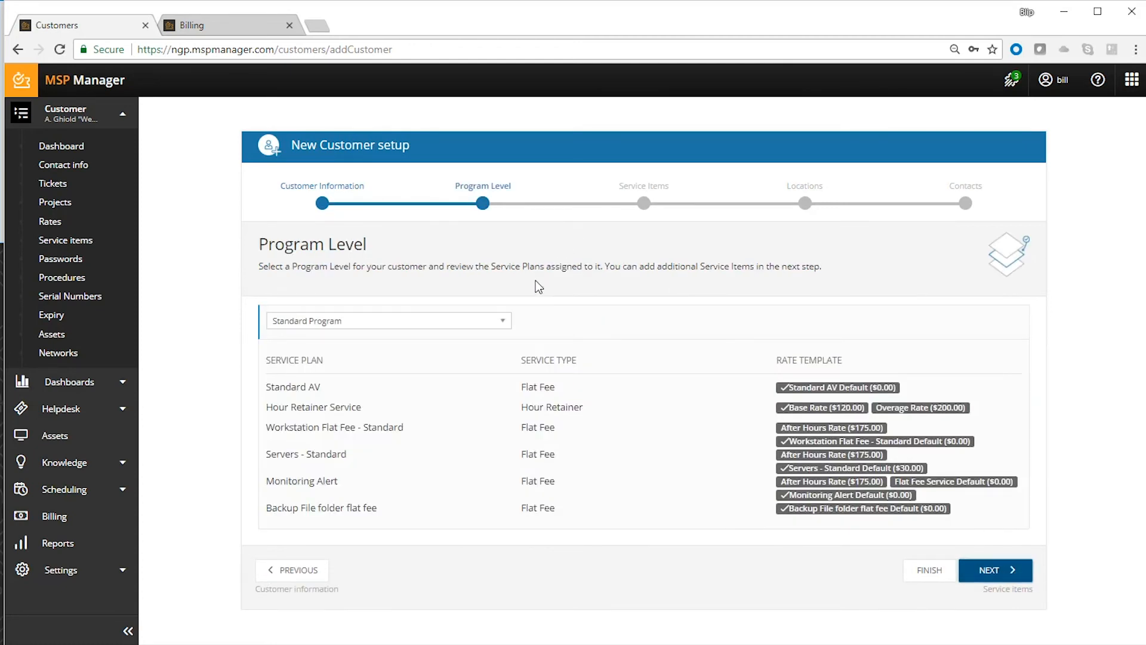
{"action": "left_click", "coordinate": [497, 326]}
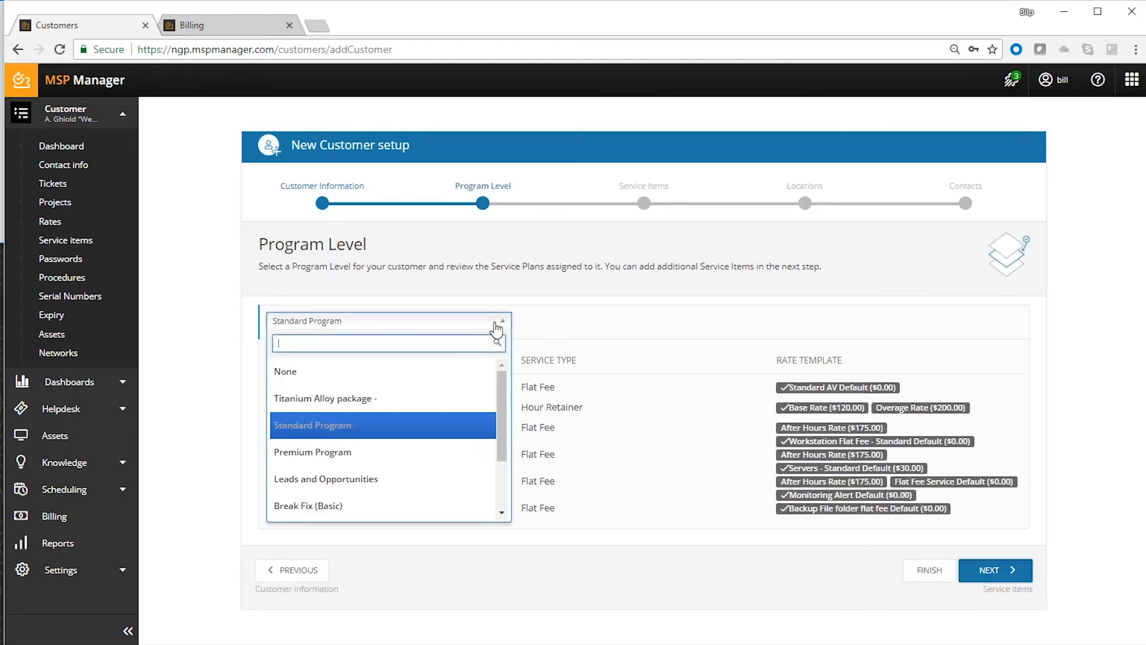
{"action": "left_click", "coordinate": [382, 451]}
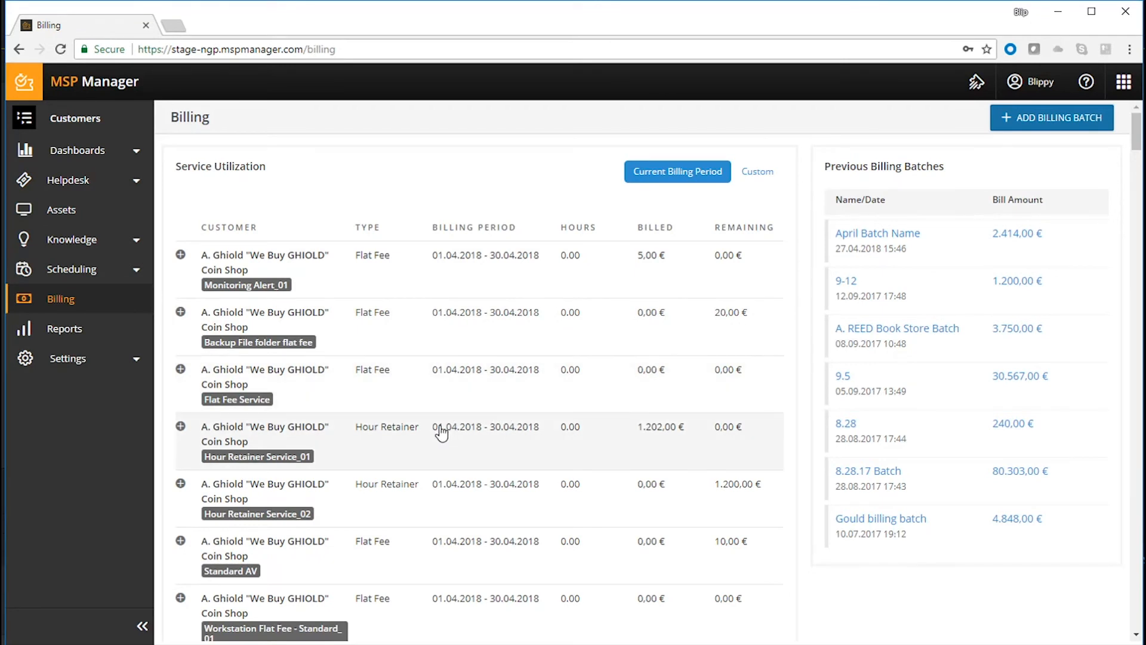
- Examine the current billing period's service utilization, including the details of the coin shop's Hour Retainer Service_01
{"action": "scroll", "coordinate": [442, 434], "scroll_direction": "down", "scroll_amount": 1}
{"action": "scroll", "coordinate": [442, 434], "scroll_direction": "down", "scroll_amount": 1}
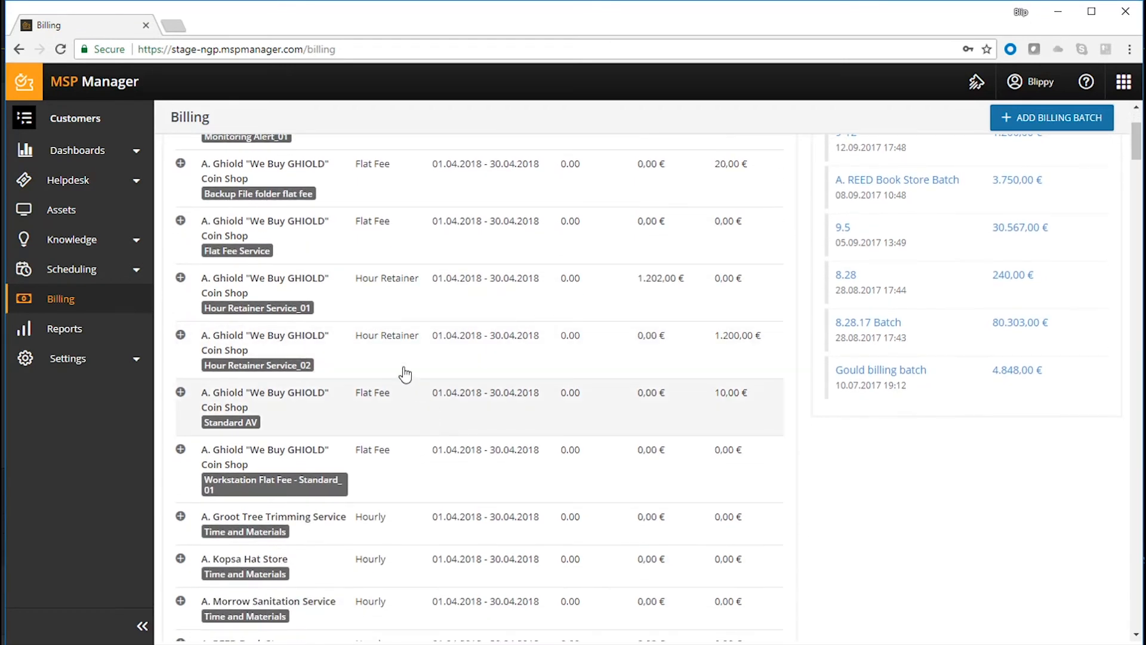
{"action": "left_click", "coordinate": [180, 278]}
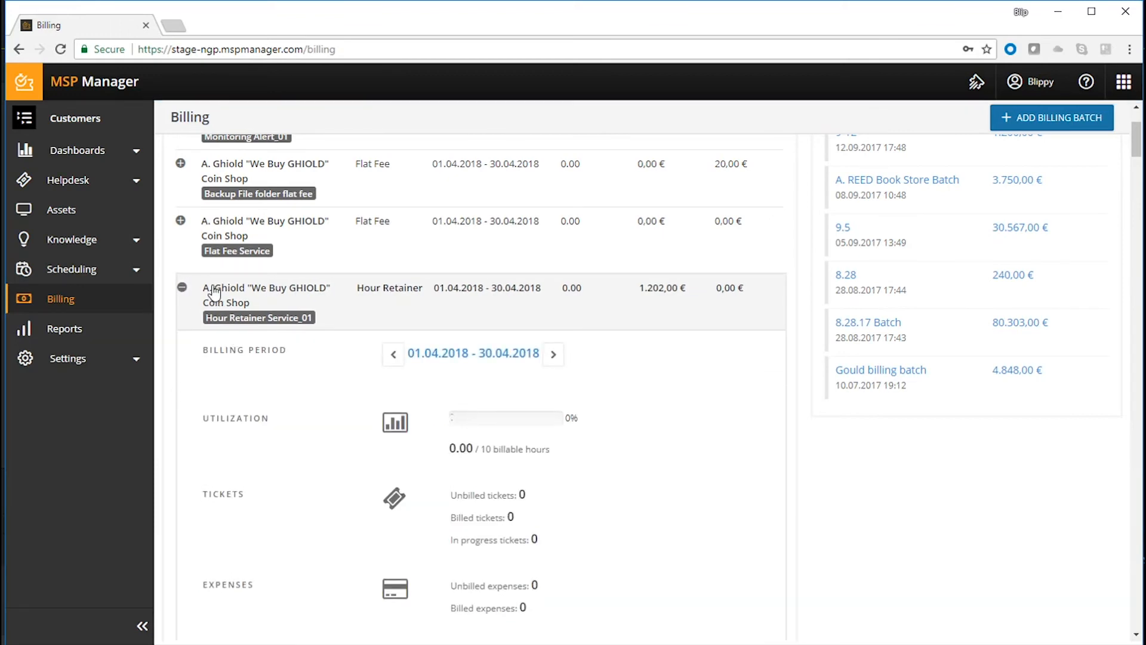
{"action": "left_click", "coordinate": [182, 287]}
{"action": "scroll", "coordinate": [547, 360], "scroll_direction": "up", "scroll_amount": 2}
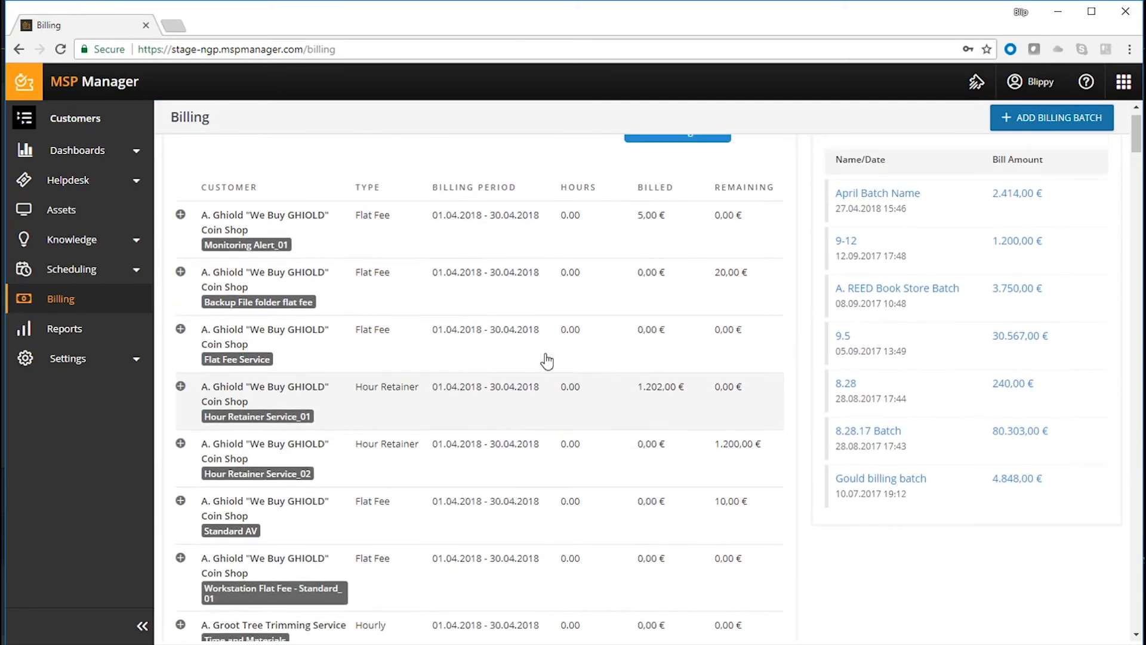
- Run a new billing batch, April Batch Name, including the coin shop's Hour Retainer Service_01 for January and February 2018
{"action": "left_click", "coordinate": [1069, 120]}
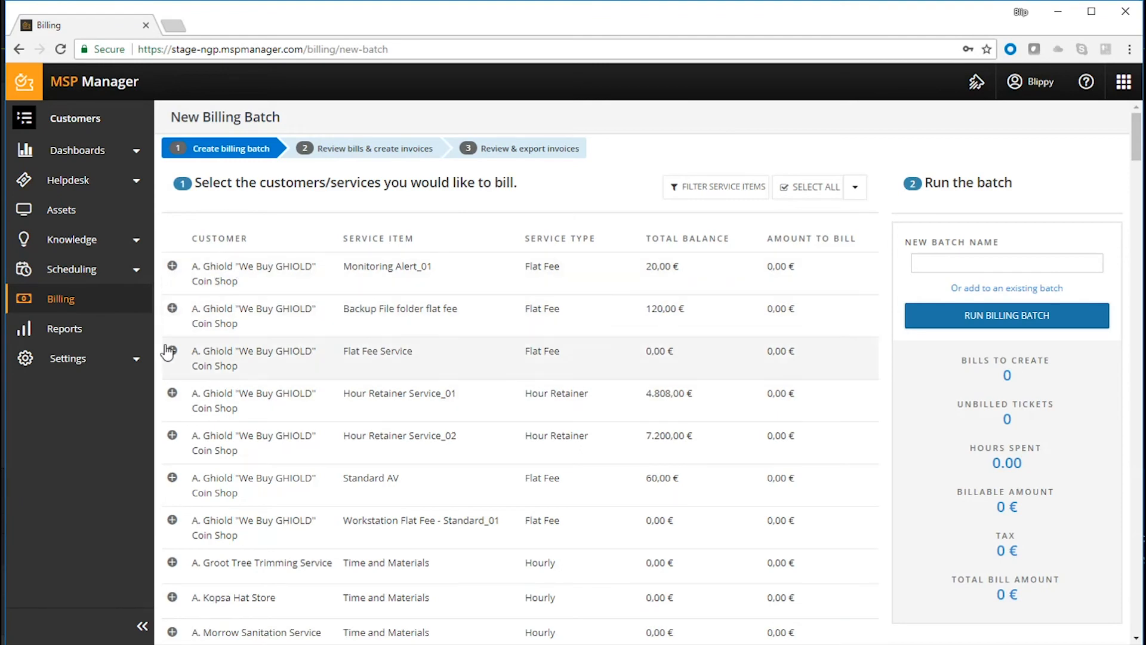
{"action": "left_click", "coordinate": [172, 394]}
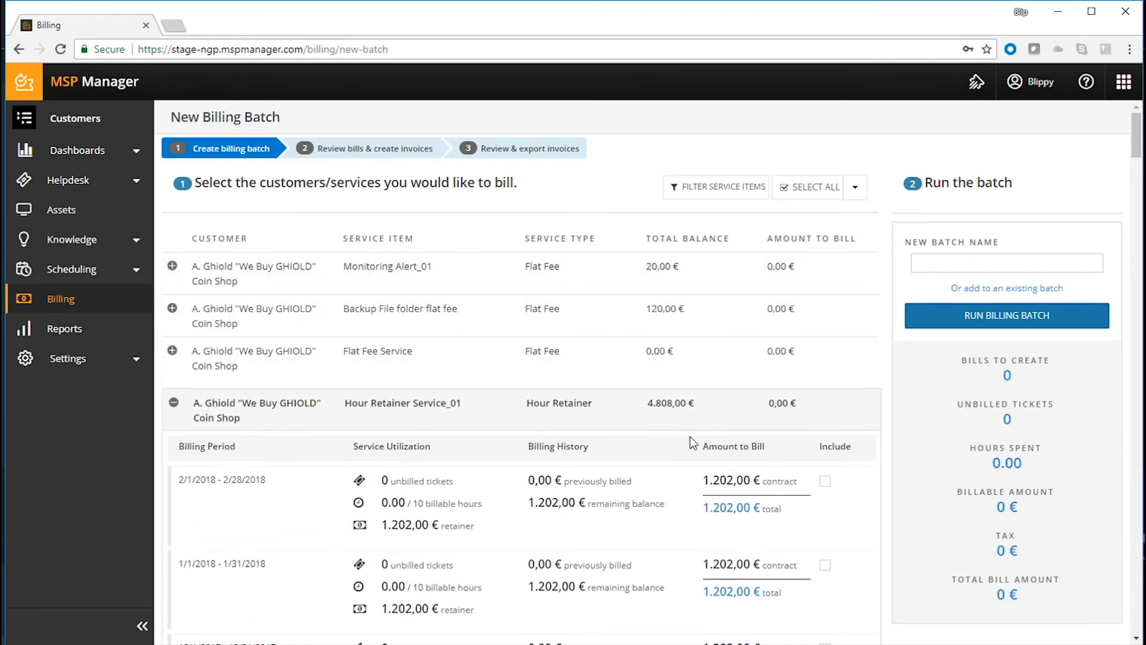
{"action": "left_click", "coordinate": [825, 480]}
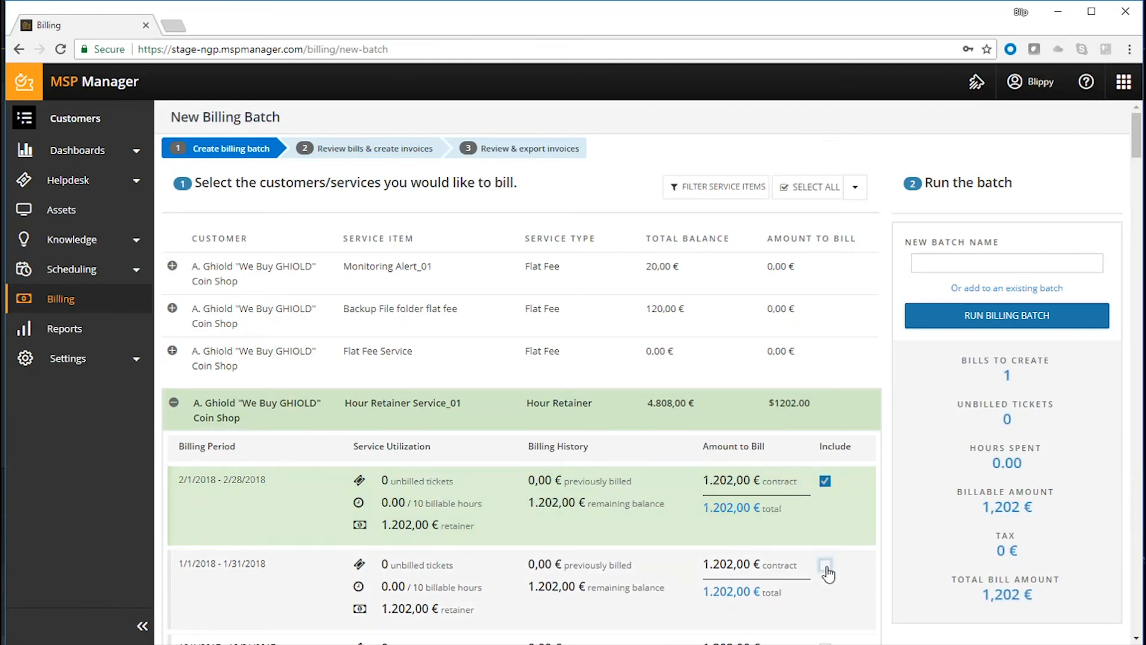
{"action": "left_click", "coordinate": [825, 565]}
{"action": "left_click", "coordinate": [171, 265]}
{"action": "left_click", "coordinate": [998, 321]}
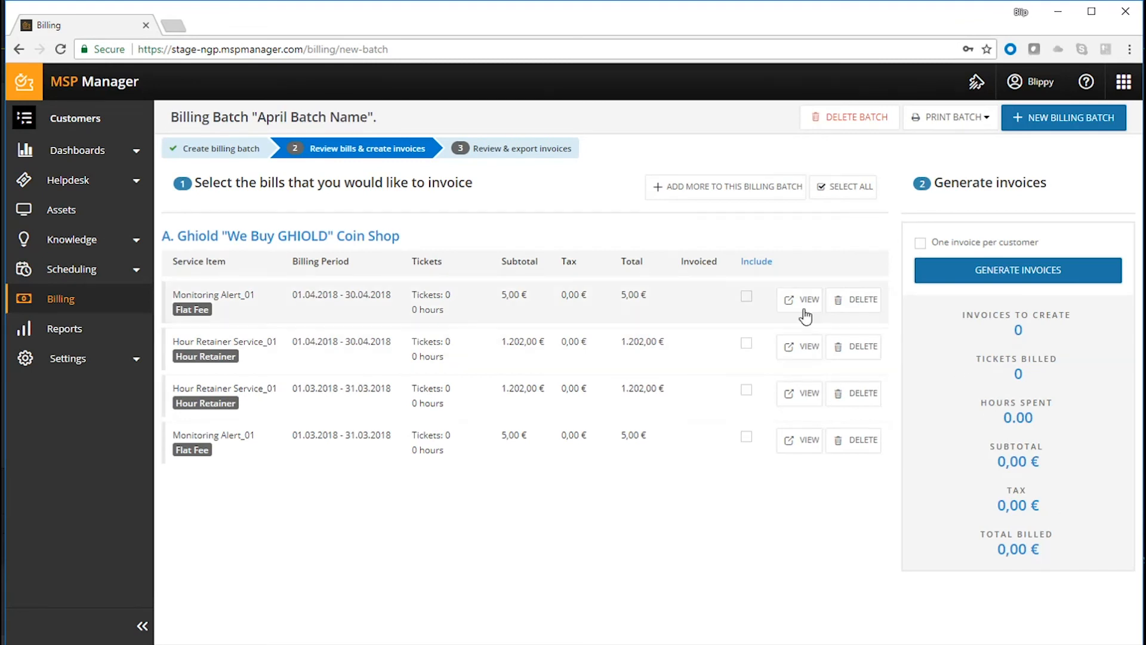
- Include all four of the coin shop's bills for invoicing, and view the April Monitoring Alert_01 bill
{"action": "left_click", "coordinate": [747, 296]}
{"action": "left_click", "coordinate": [747, 344]}
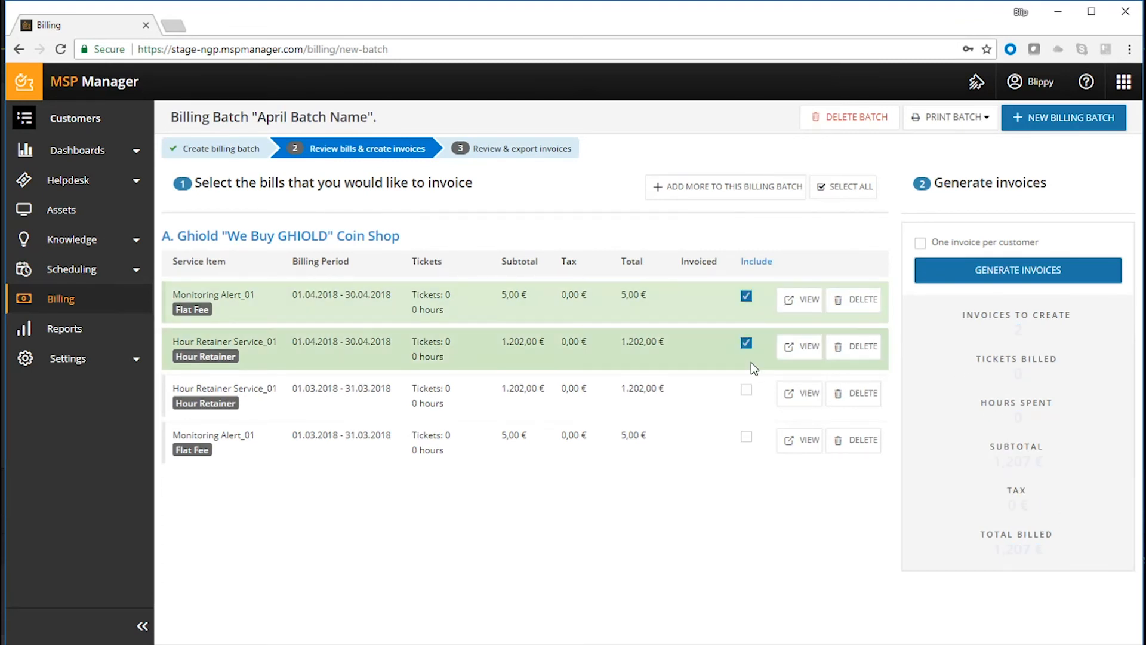
{"action": "left_click", "coordinate": [746, 390]}
{"action": "left_click", "coordinate": [747, 438]}
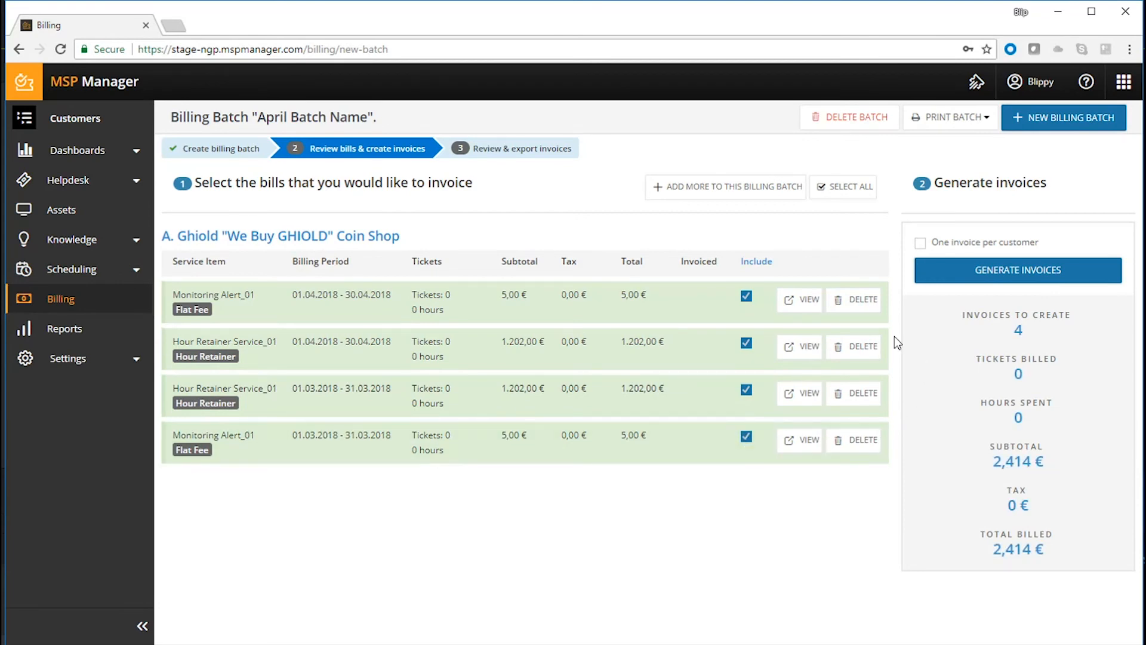
{"action": "left_click", "coordinate": [805, 299]}
{"action": "left_click", "coordinate": [1111, 236]}
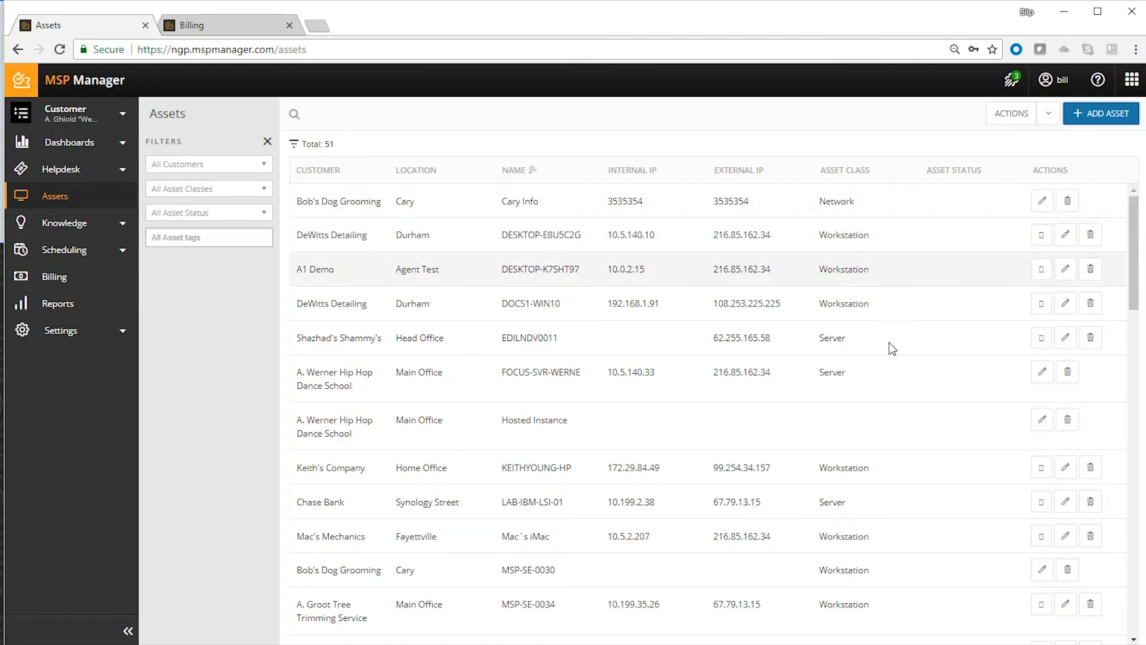
- Open Bob's Dog Grooming's Cary Info asset and look through its overview and other information sections
{"action": "left_click", "coordinate": [1042, 200]}
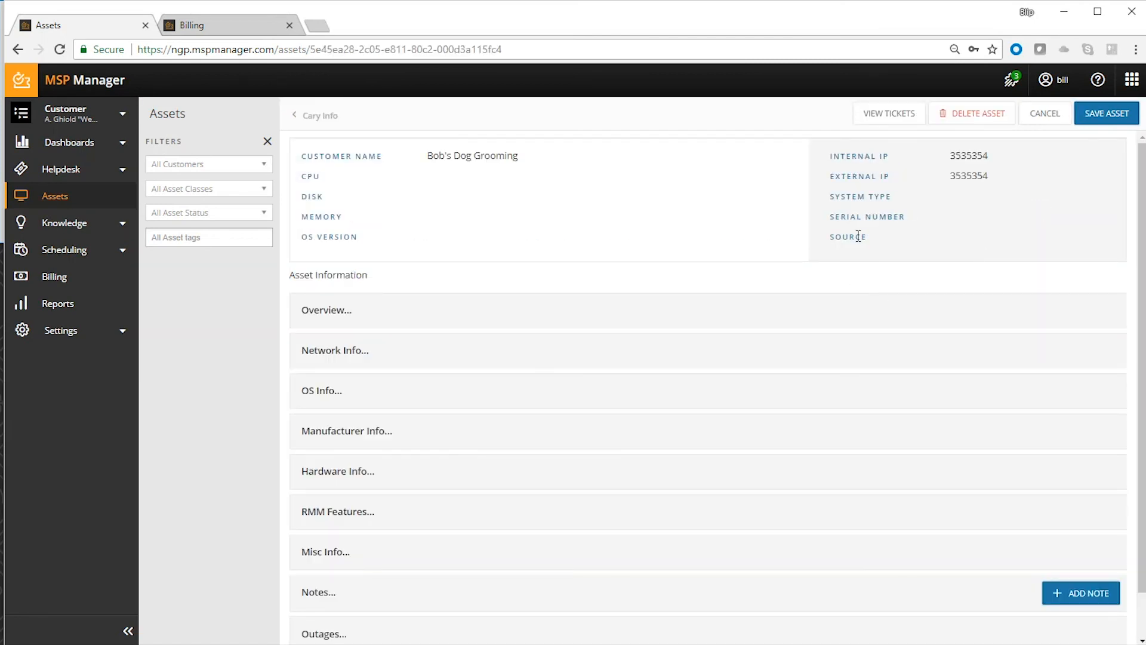
{"action": "left_click", "coordinate": [693, 322]}
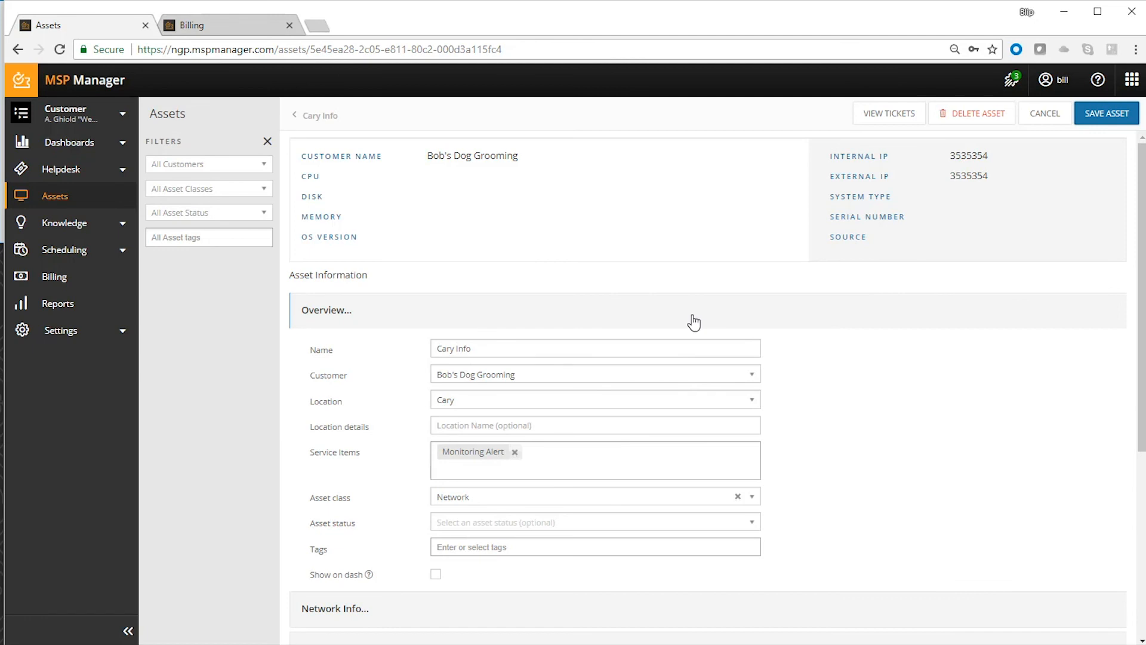
{"action": "left_click", "coordinate": [694, 322]}
{"action": "scroll", "coordinate": [694, 328], "scroll_direction": "down", "scroll_amount": 1}
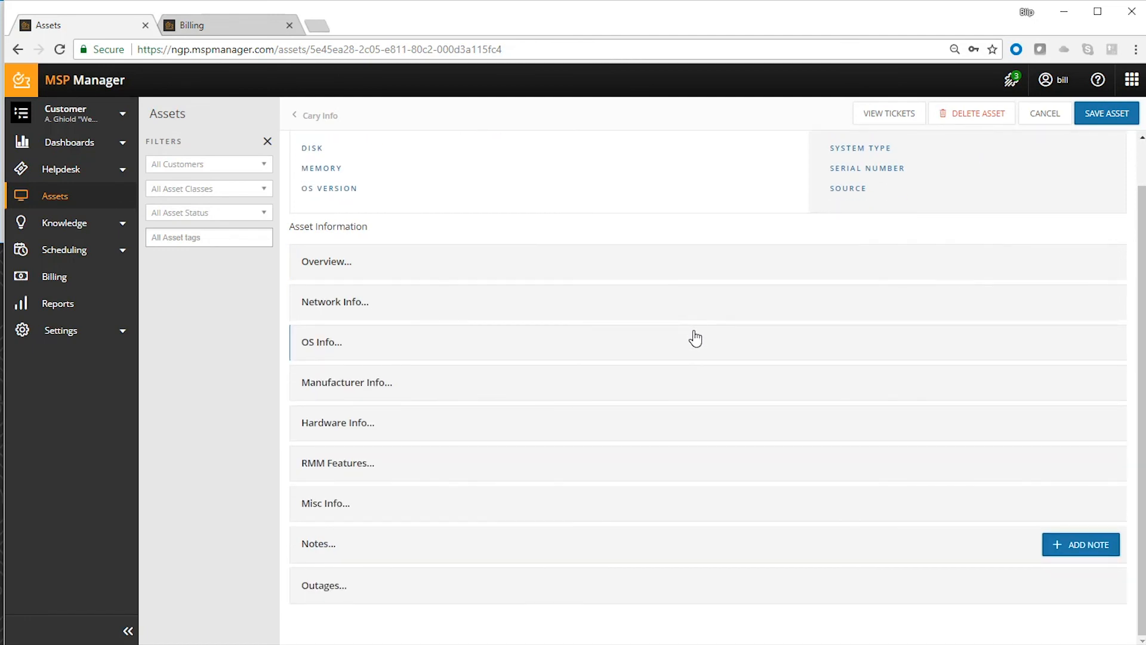
{"action": "scroll", "coordinate": [695, 336], "scroll_direction": "up", "scroll_amount": 1}
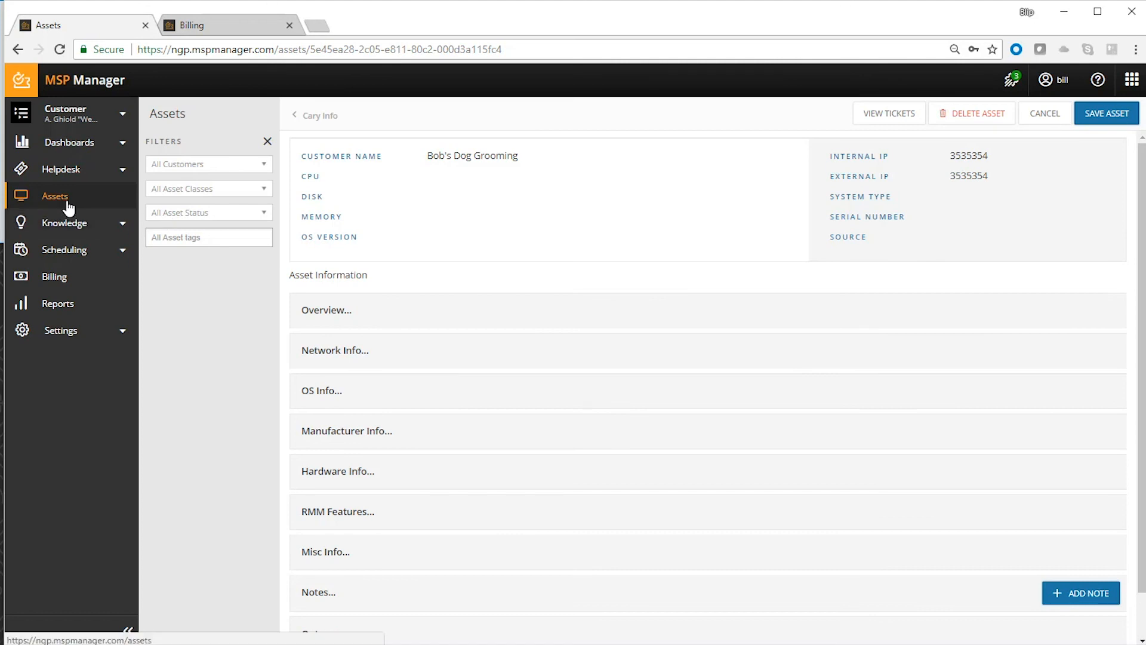
- View the open helpdesk tickets, the full asset list, and the personal dashboard with this week's stats
{"action": "left_click", "coordinate": [68, 174]}
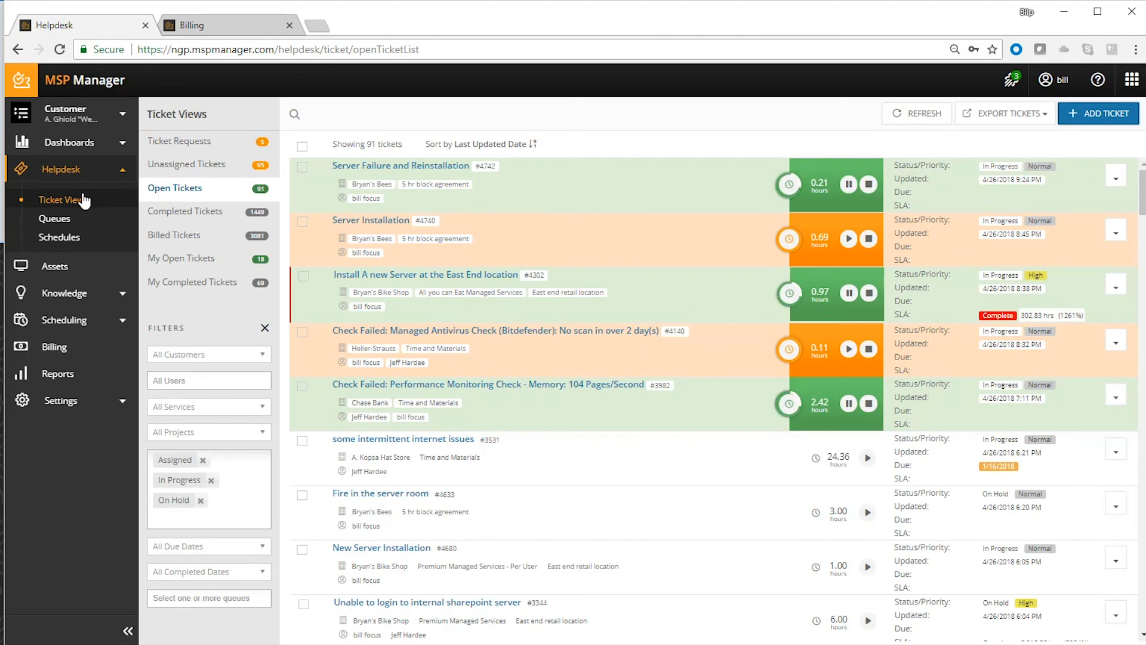
{"action": "left_click", "coordinate": [71, 268]}
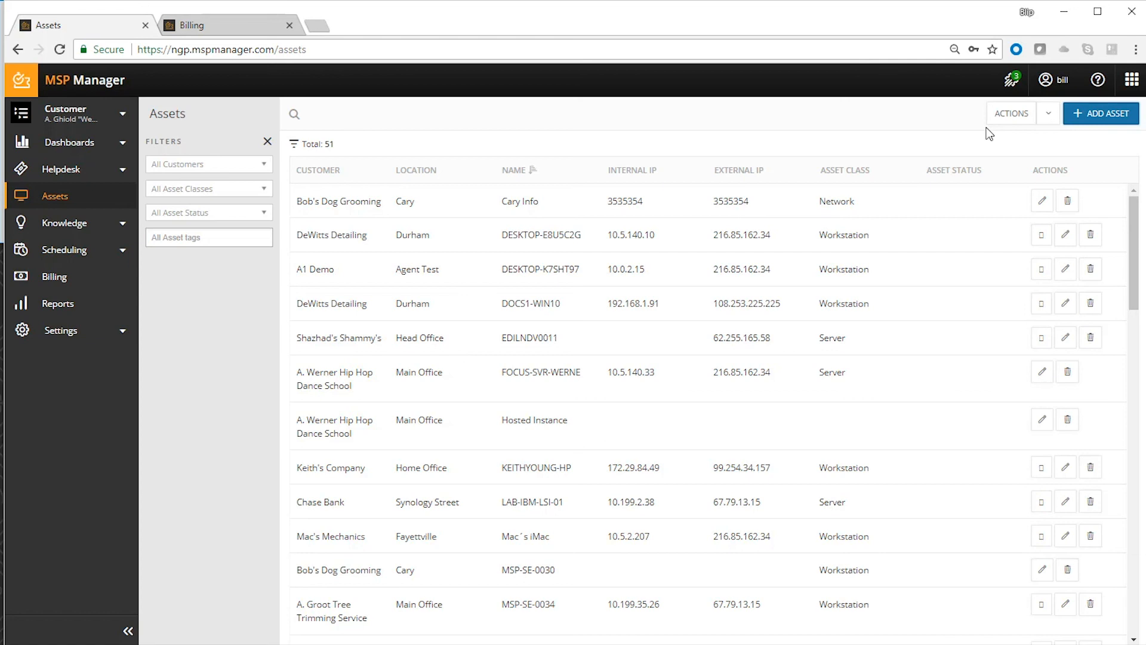
{"action": "left_click", "coordinate": [66, 143]}
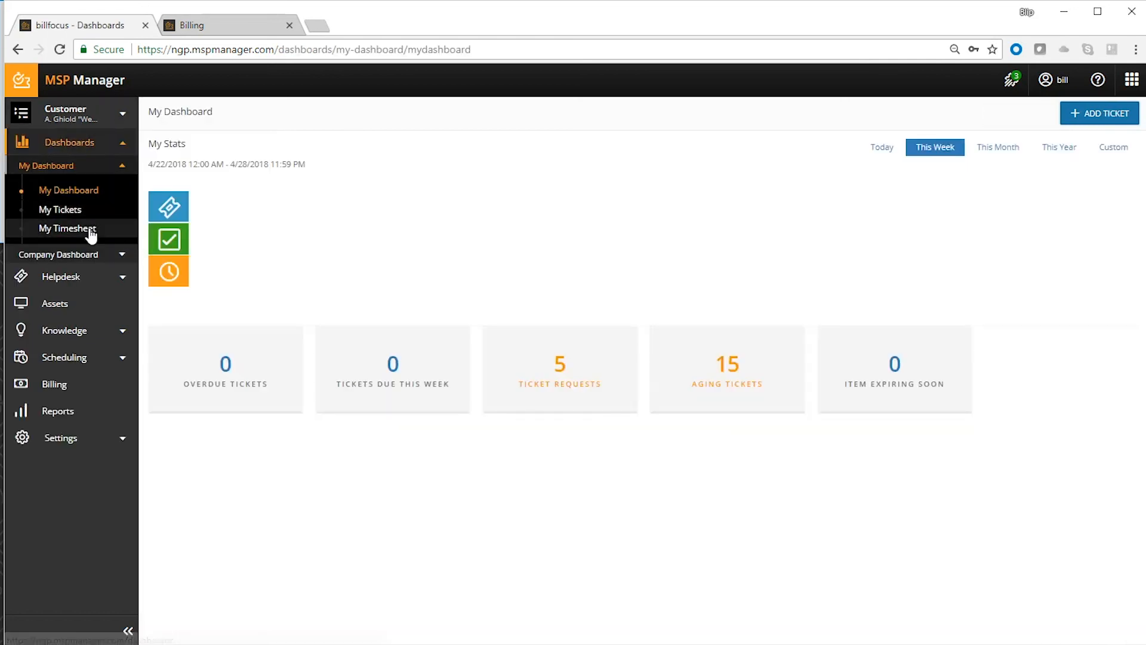